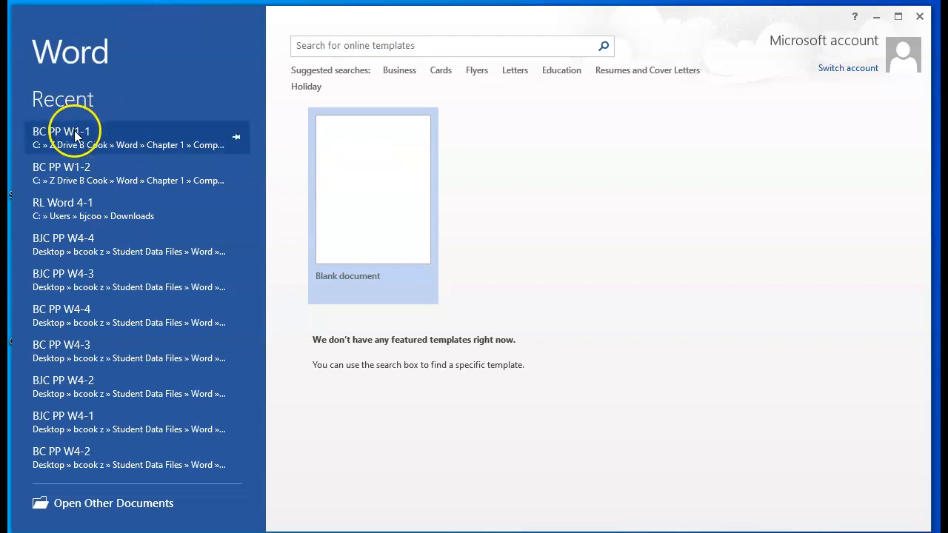
- Open the recent document BC PP W1-1 from the Chapter 1 Completed Lessons folder
left_click(77, 139)
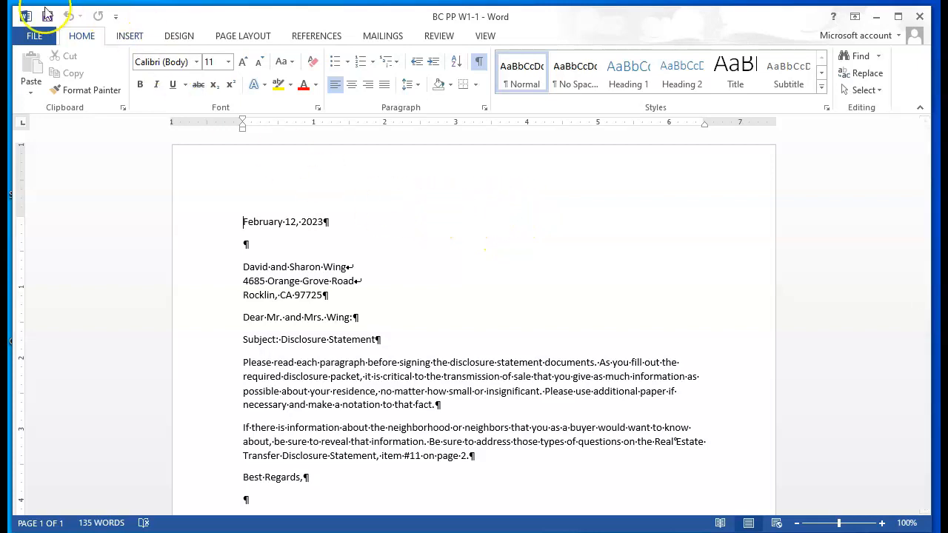
left_click(34, 36)
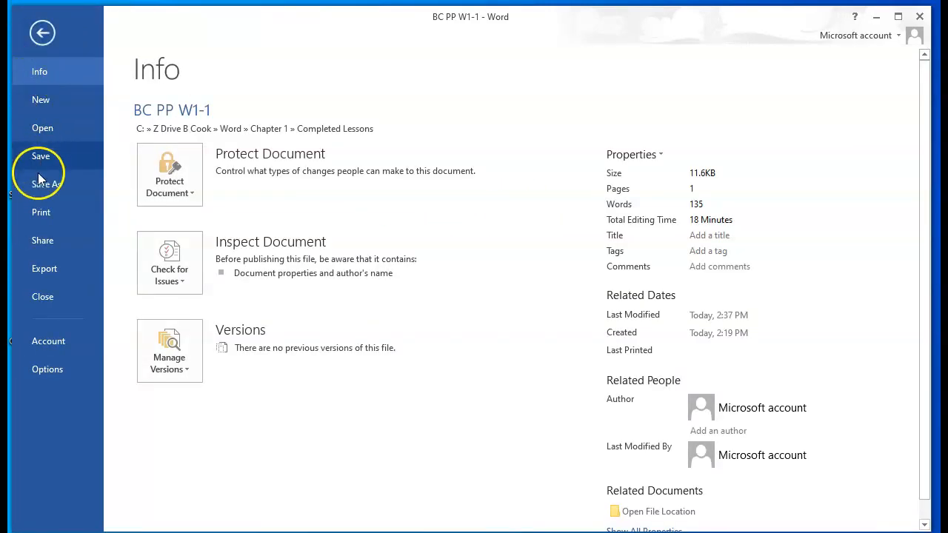
left_click(43, 34)
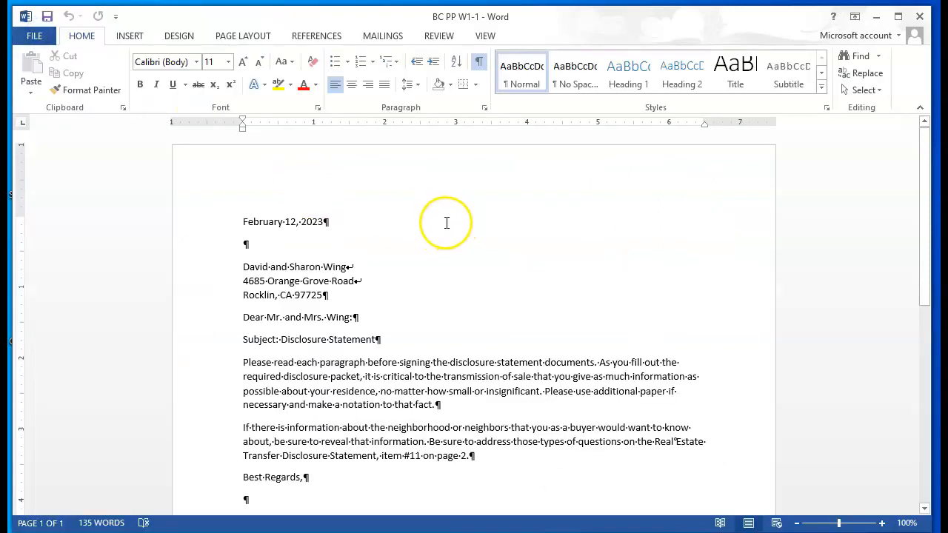
left_click(406, 203)
- Save a copy of the letter as BC PP W1-2 in the Completed Lessons folder, replacing the existing file
key("F12")
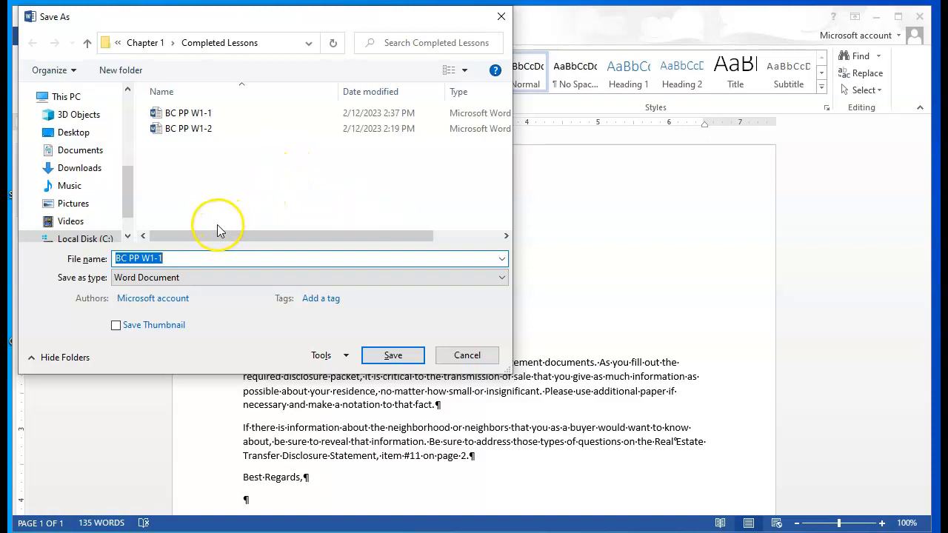
left_click(177, 258)
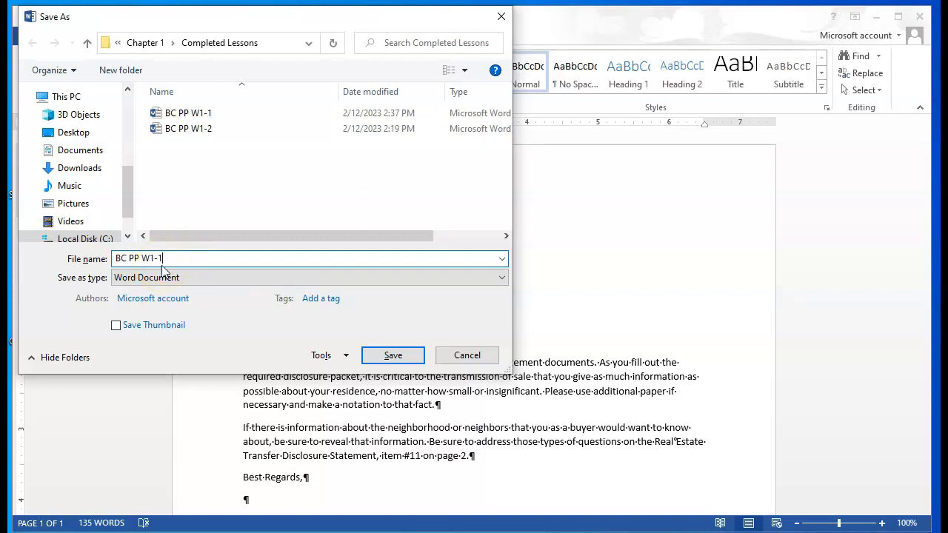
key("BackSpace")
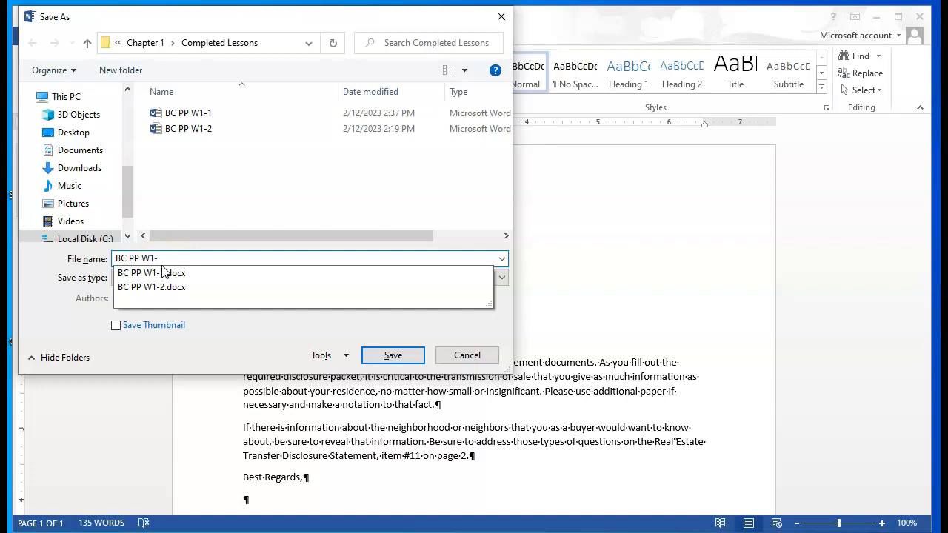
type("2")
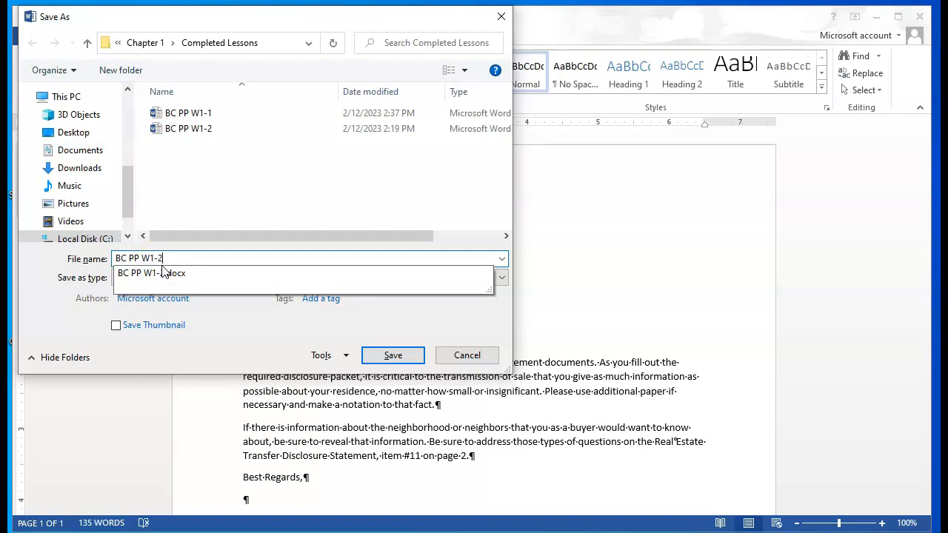
left_click(395, 356)
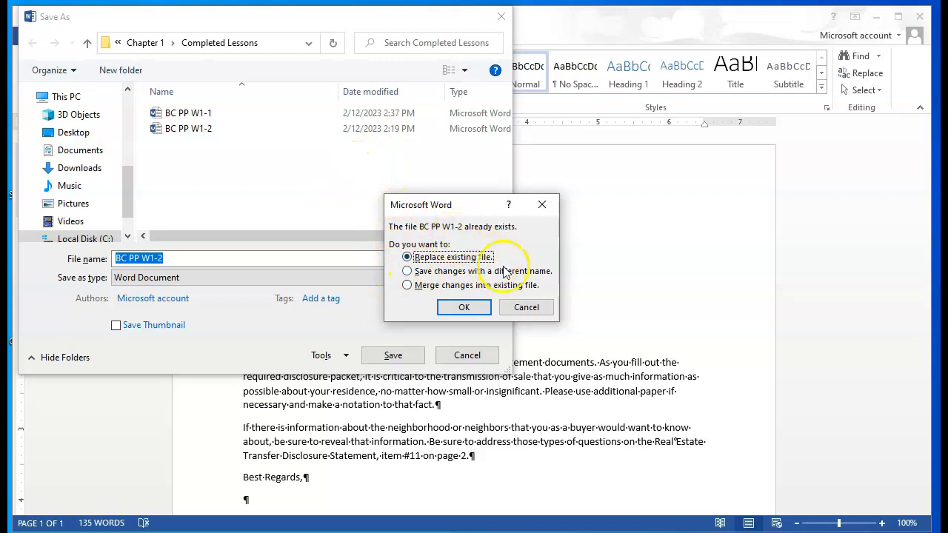
left_click(465, 310)
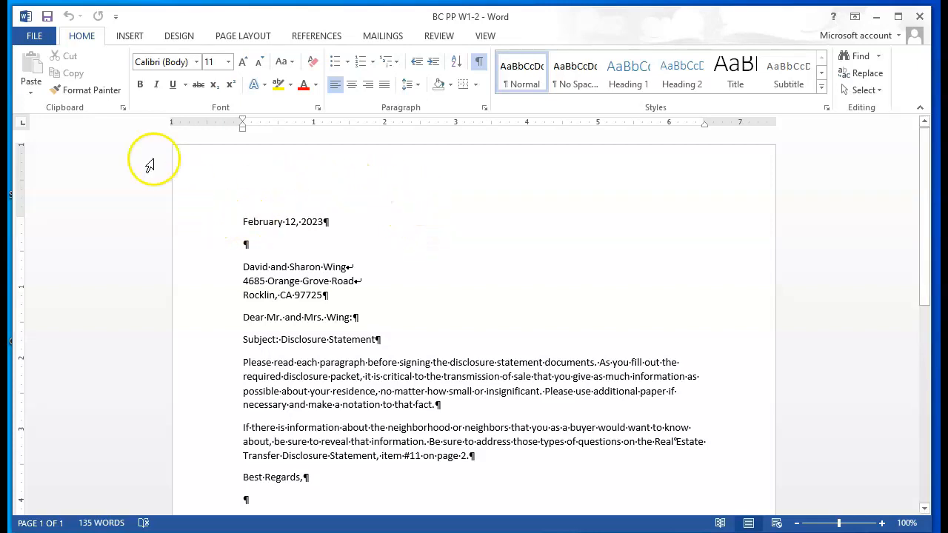
left_click(35, 39)
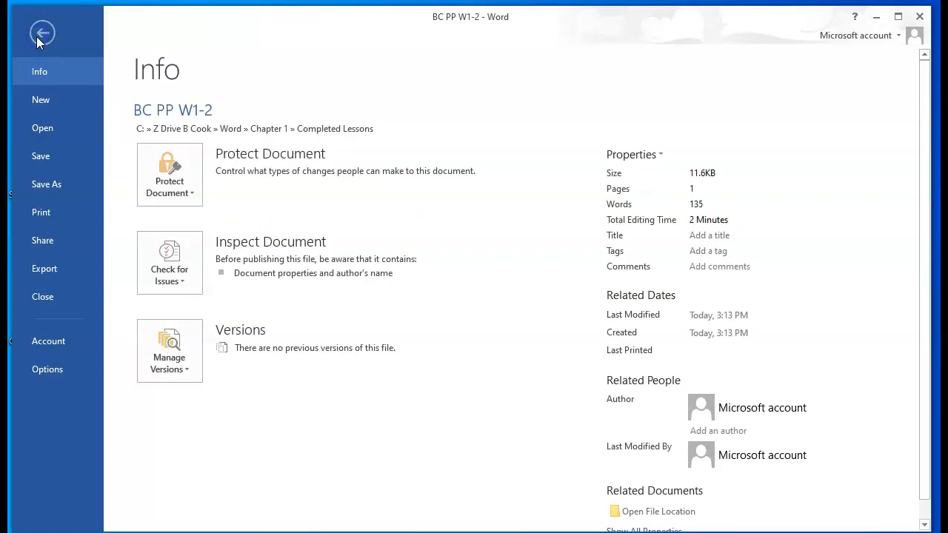
left_click(43, 129)
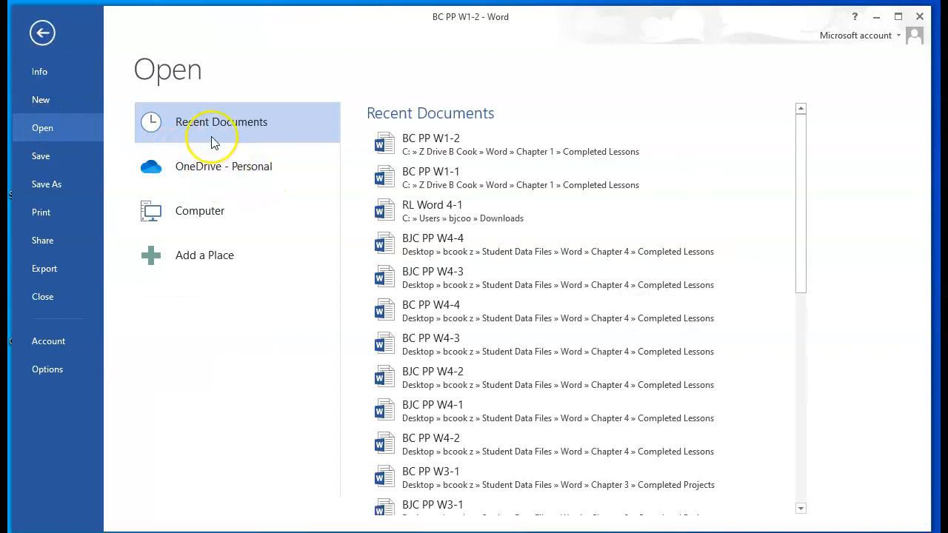
left_click(202, 215)
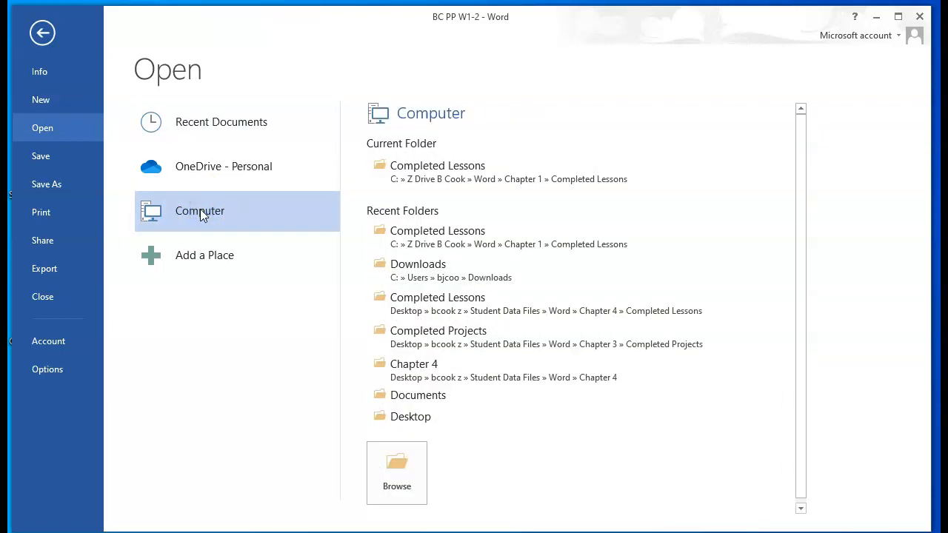
left_click(400, 468)
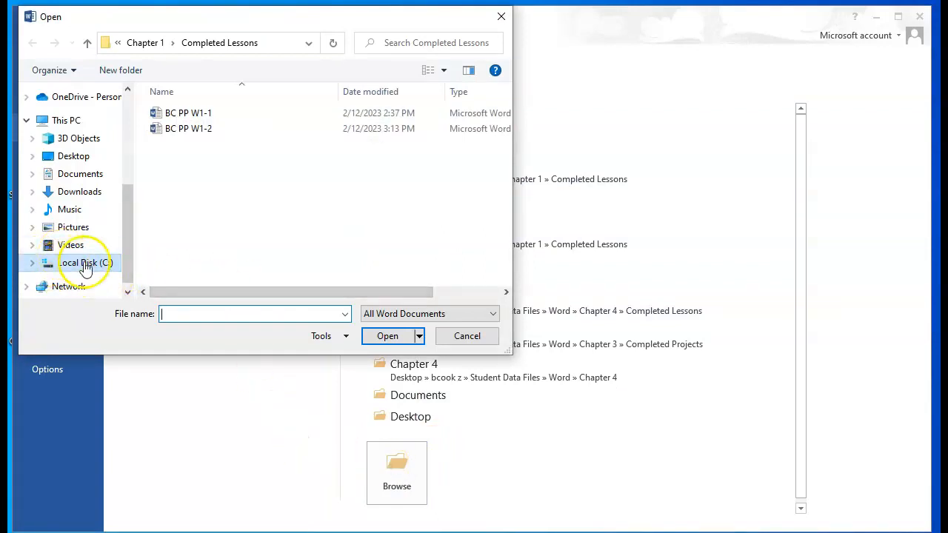
left_click(32, 263)
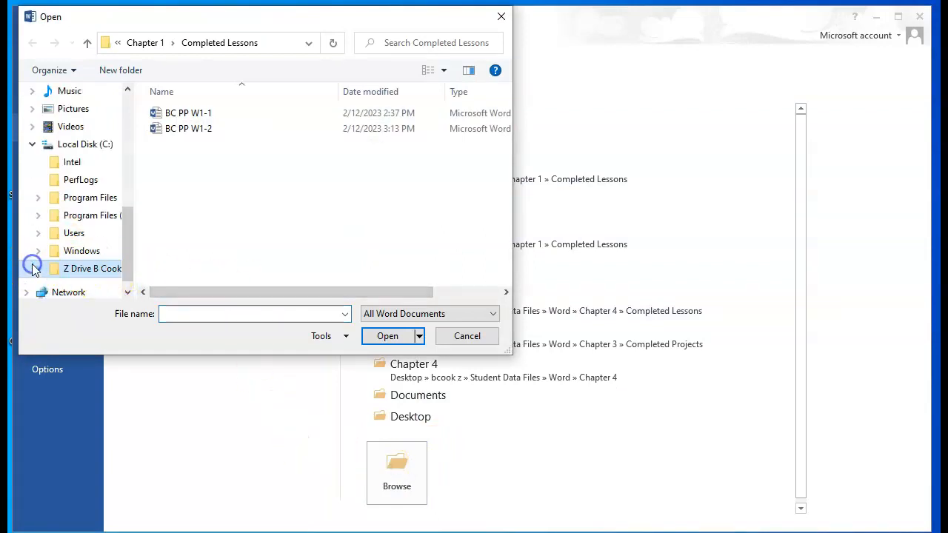
left_click(93, 271)
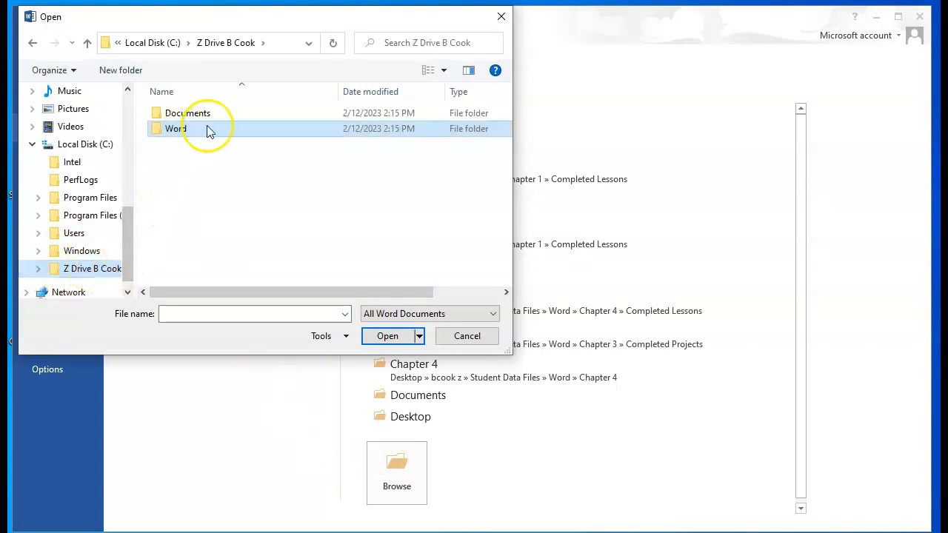
double_click(159, 130)
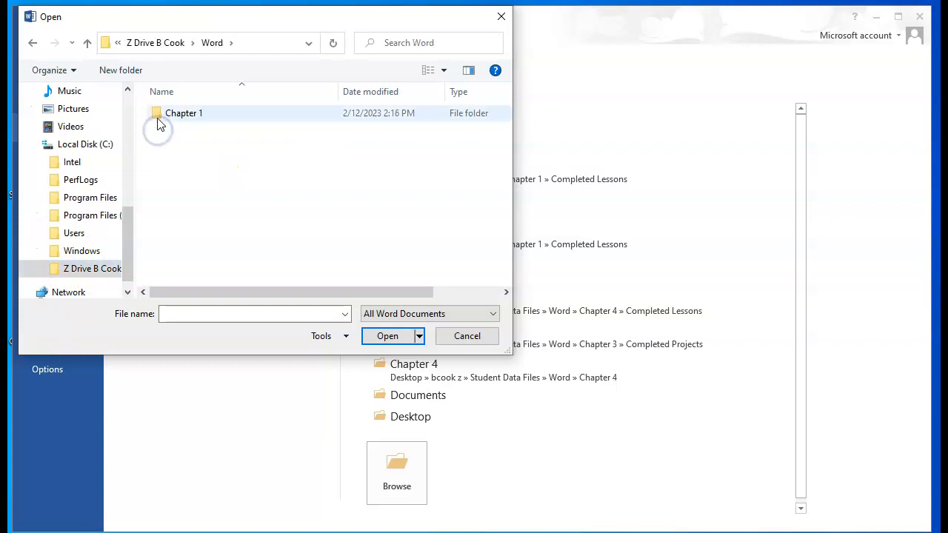
double_click(158, 114)
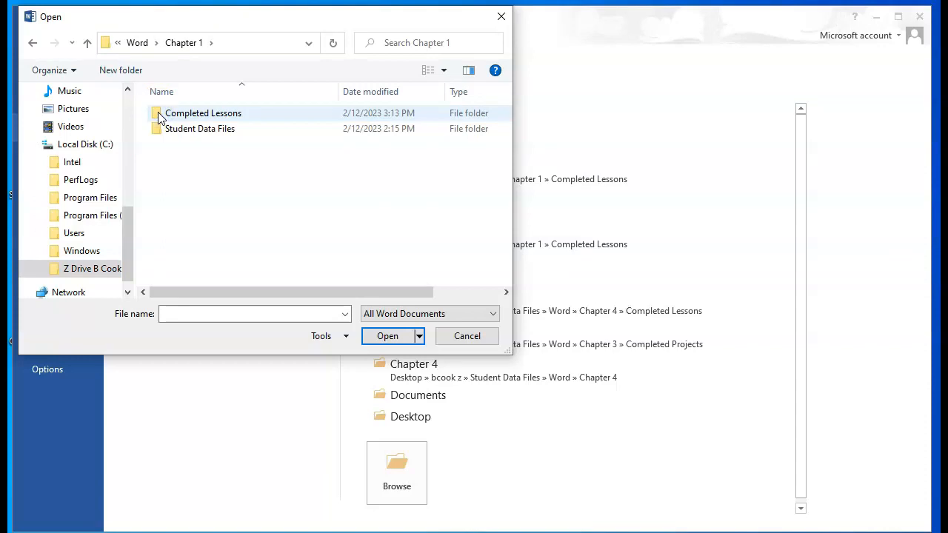
left_click(160, 133)
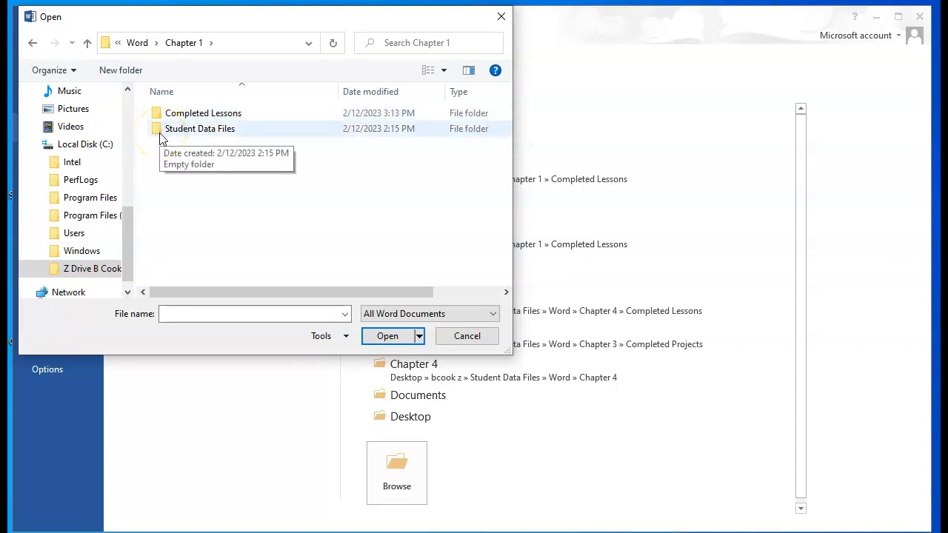
- Switch to File Explorer, open DisclosureStatement-01 from the Student Data Files Word Chapter 1 folder, and enable editing
left_click(241, 443)
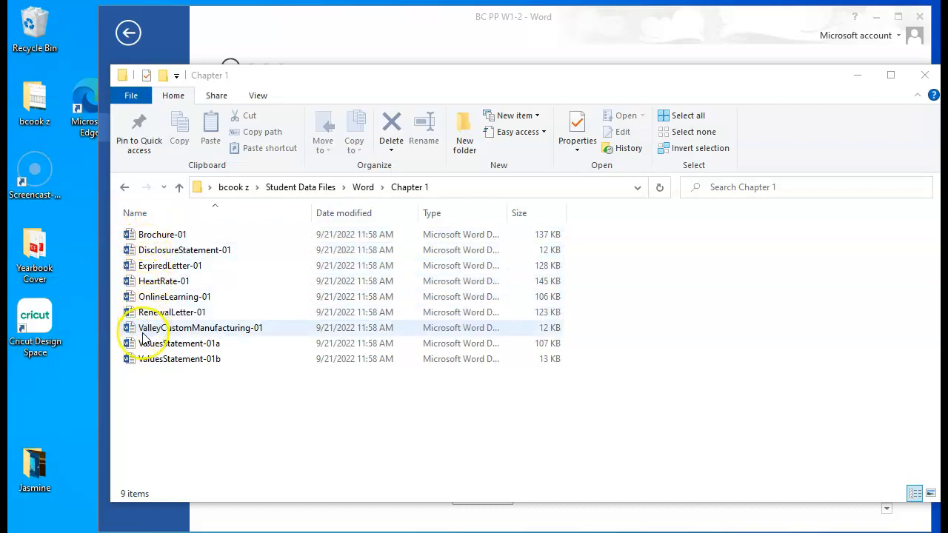
left_click(158, 254)
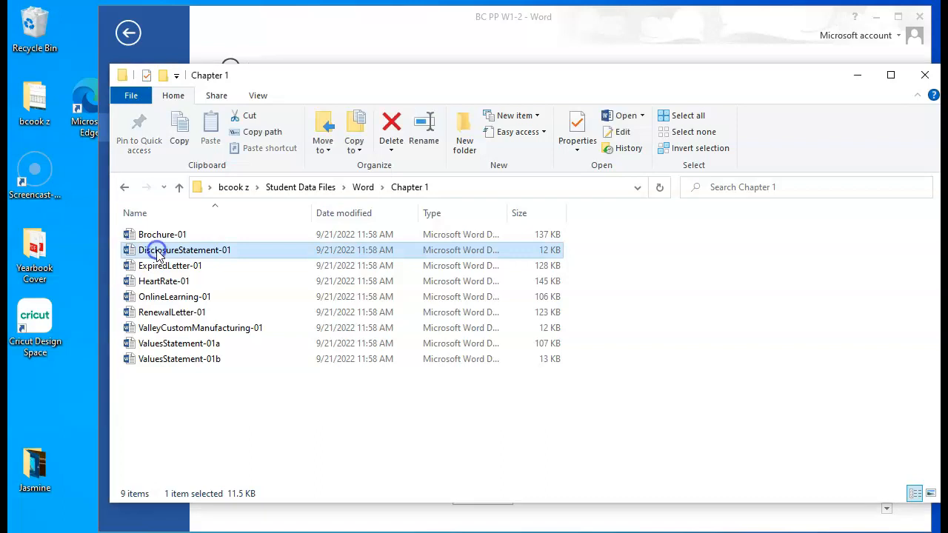
double_click(158, 252)
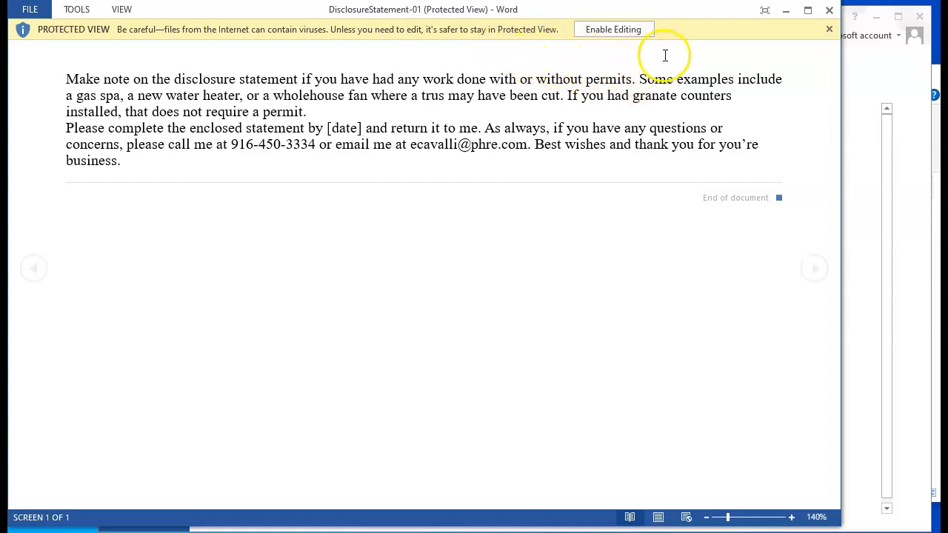
left_click(614, 30)
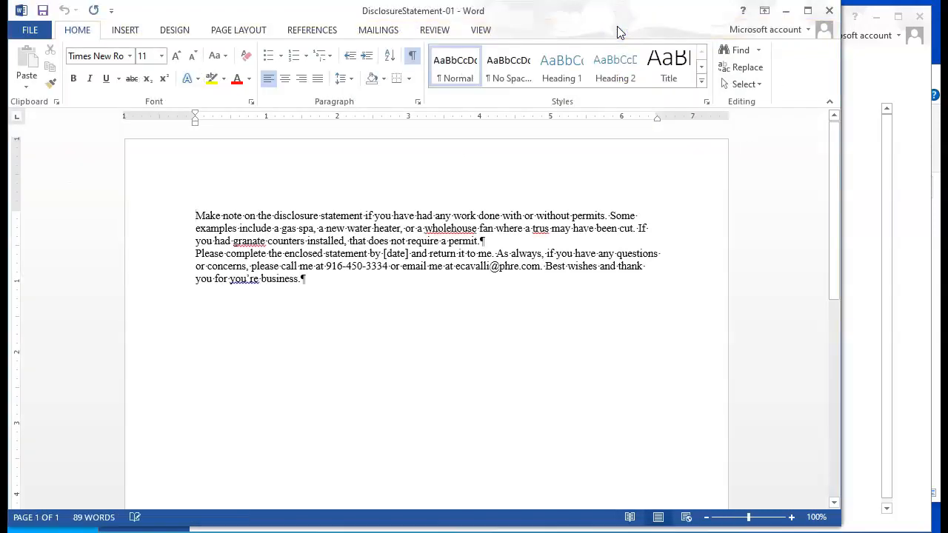
- Return BC PP W1-2 from its Open page to the letter, and switch back to the DisclosureStatement-01 document
left_click(892, 78)
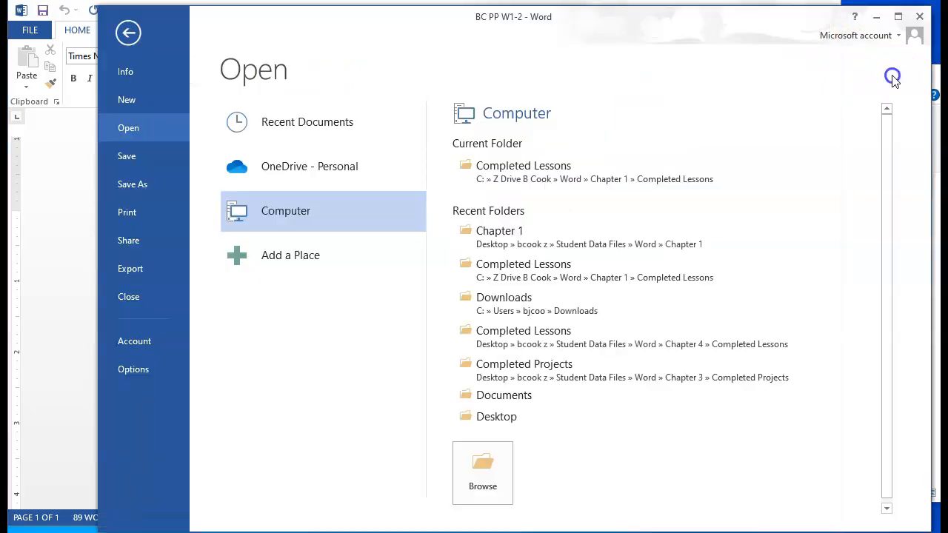
left_click(128, 32)
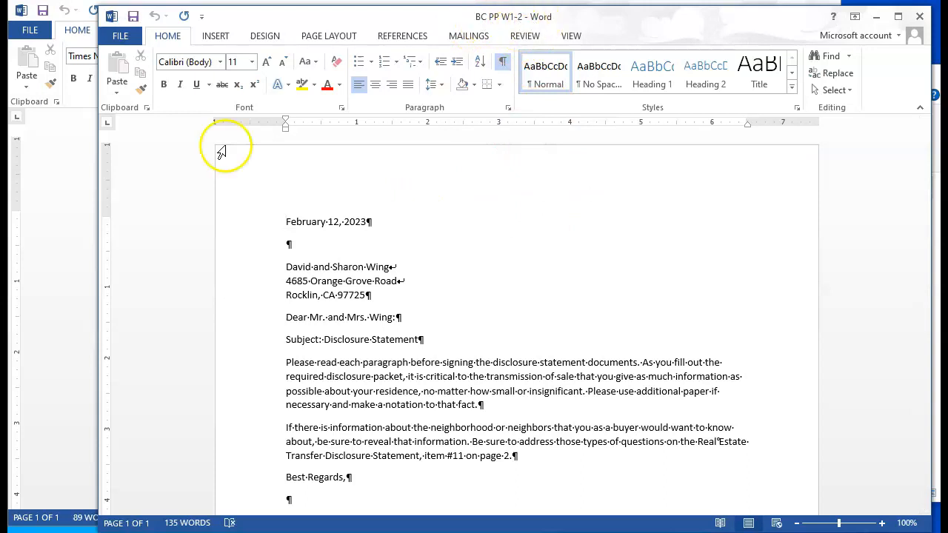
left_click(69, 208)
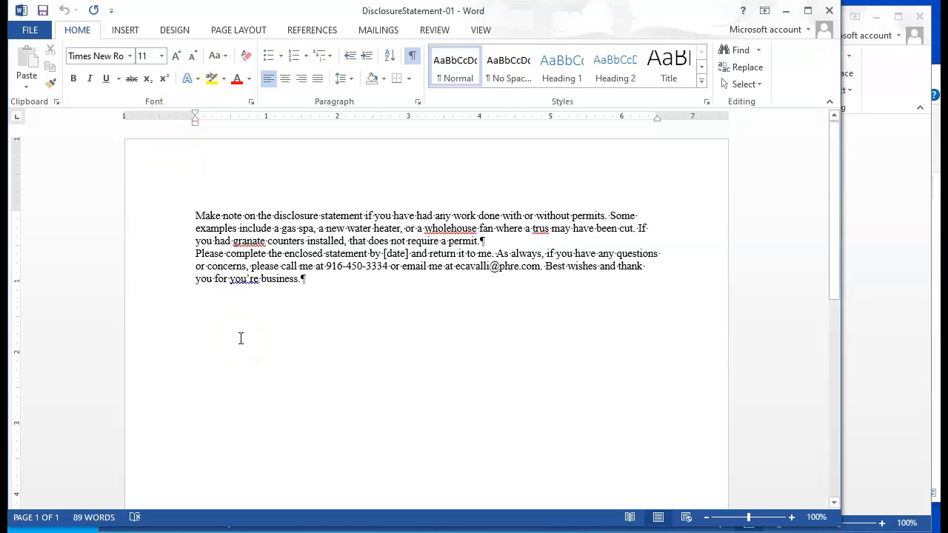
- Copy the entire text of DisclosureStatement-01
key("ctrl+a")
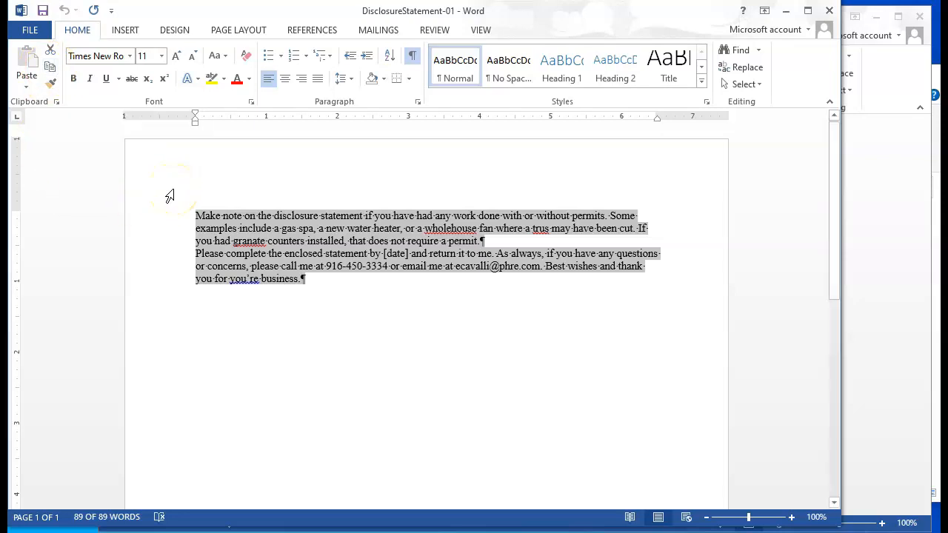
right_click(295, 246)
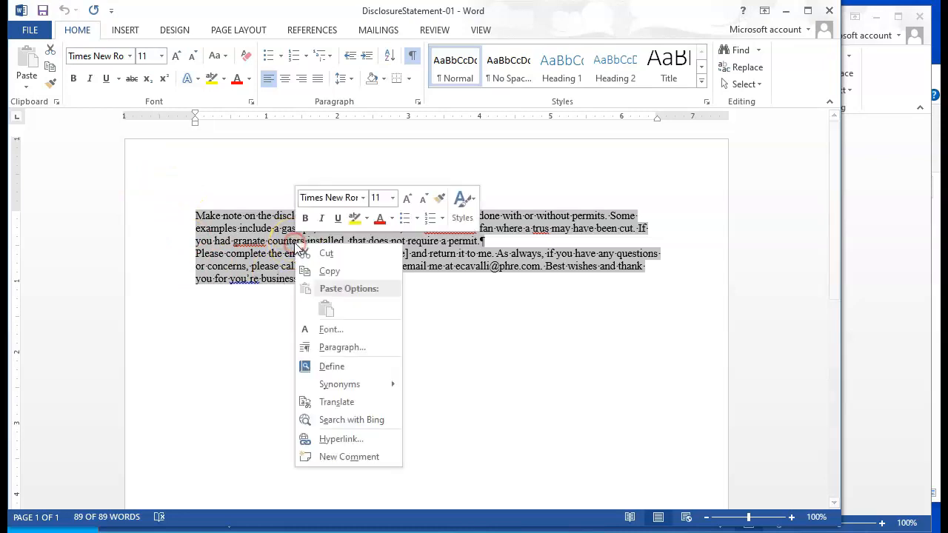
left_click(329, 271)
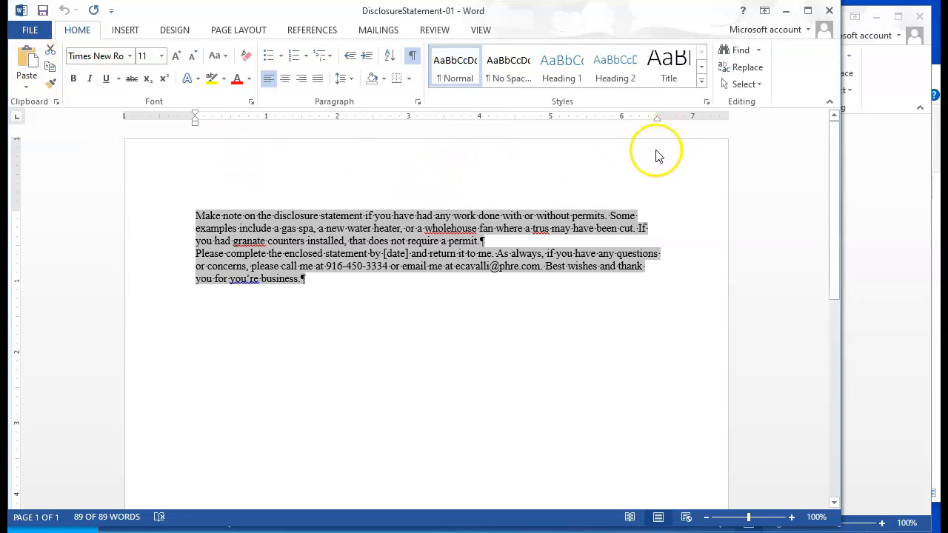
- Paste the copied disclosure paragraphs from the Clipboard pane into BC PP W1-2, directly before the "Best Regards," line
left_click(868, 205)
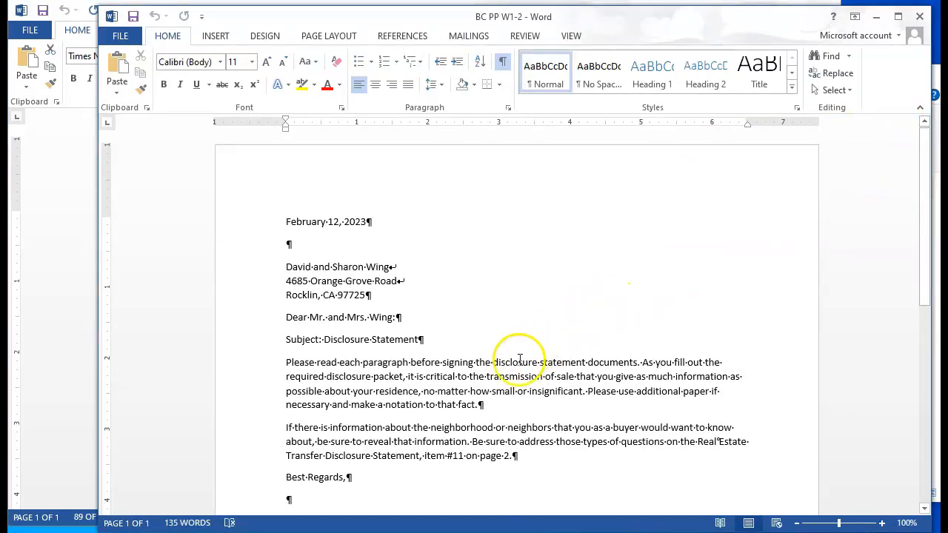
mouse_move(385, 530)
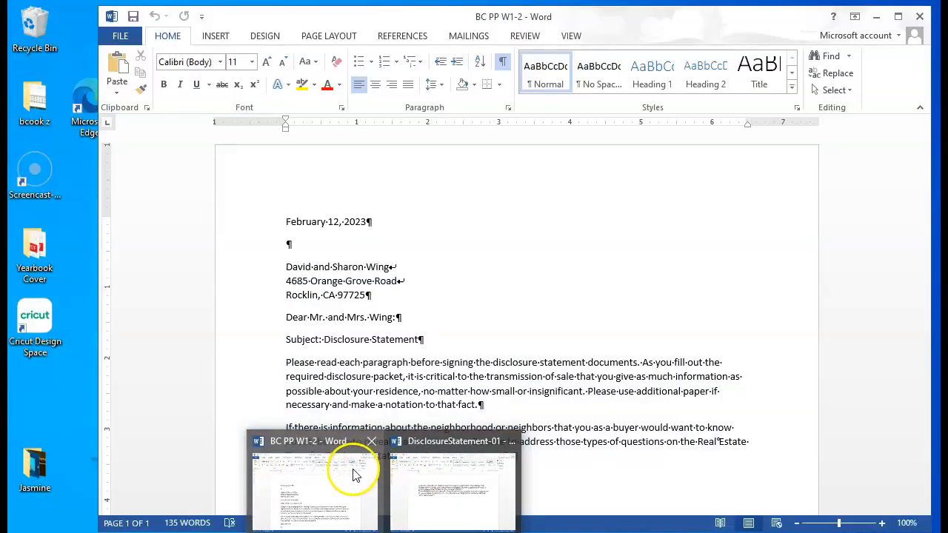
left_click(347, 478)
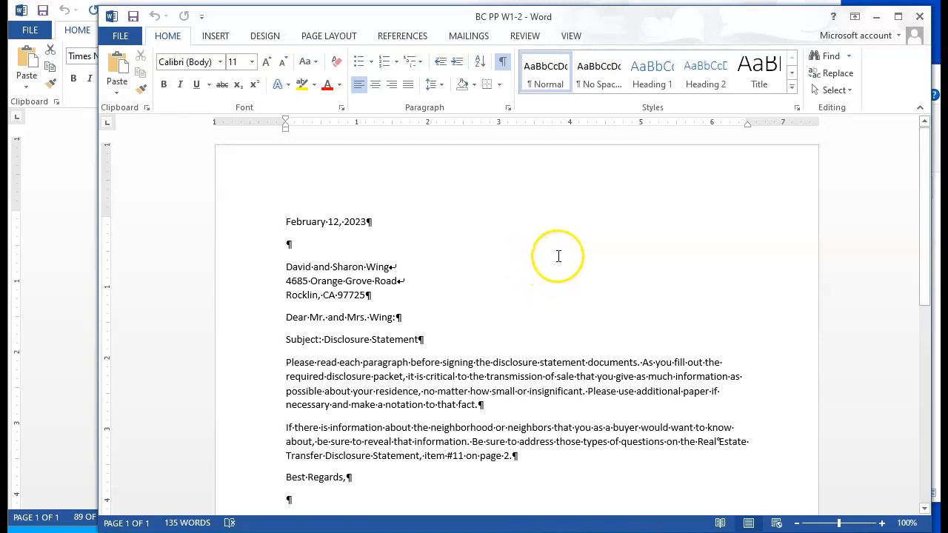
scroll(561, 252, "down", 5)
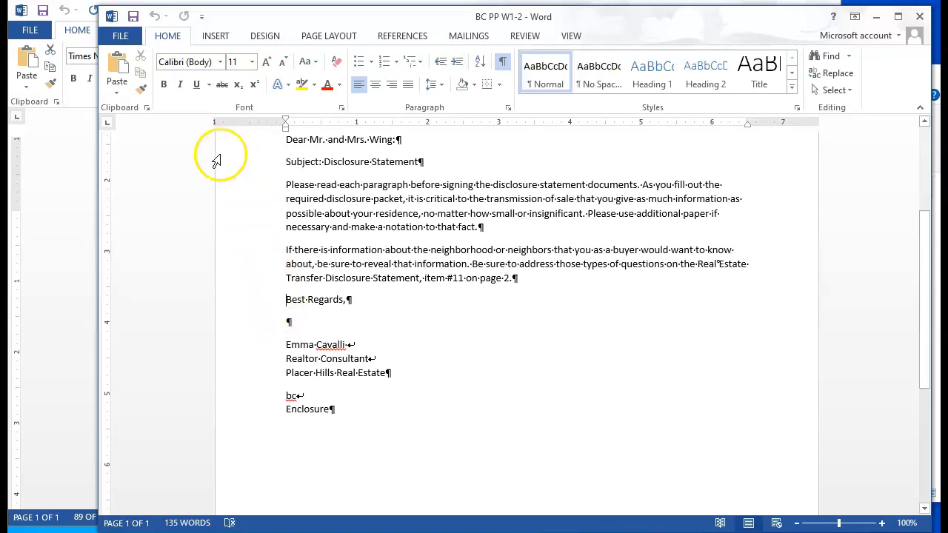
left_click(147, 109)
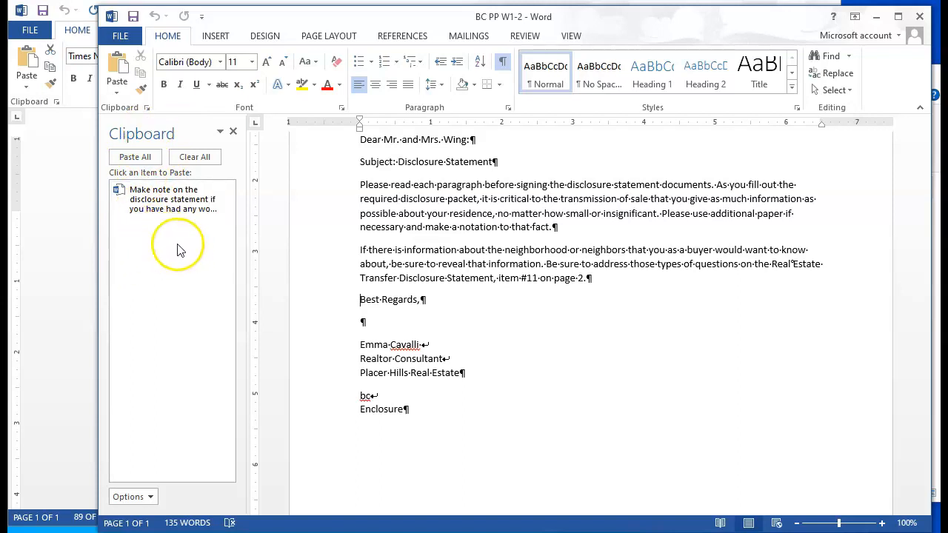
left_click(215, 202)
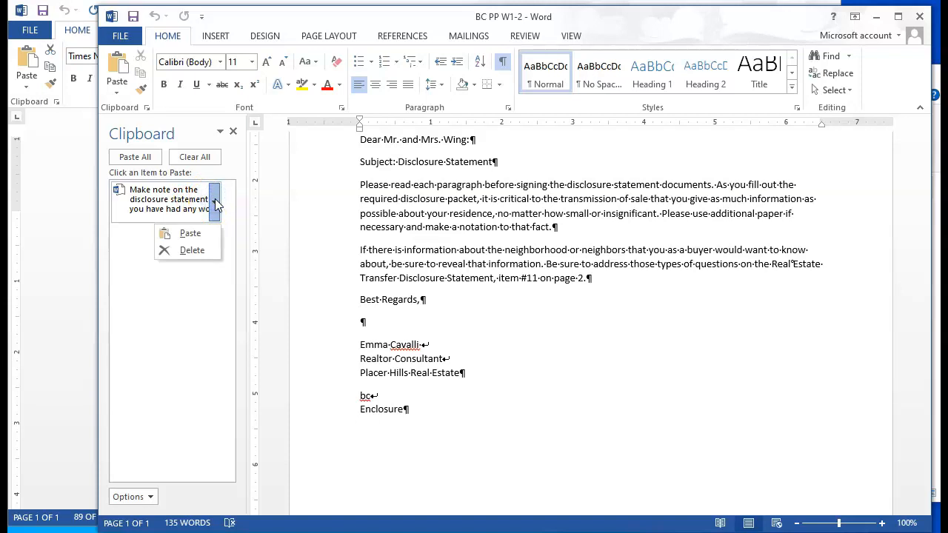
left_click(191, 234)
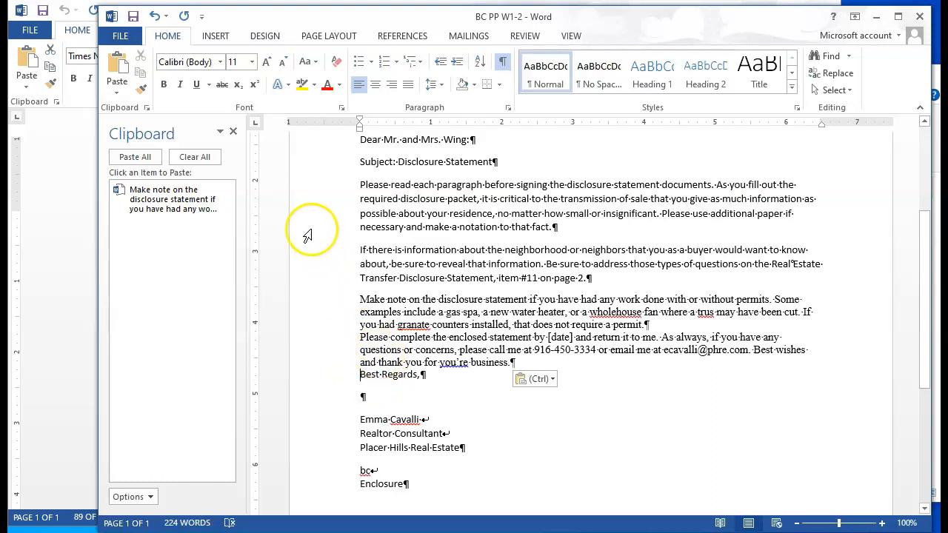
- Close the Clipboard pane and copy the formatting of the first body paragraph onto the two pasted disclosure paragraphs
left_click(232, 133)
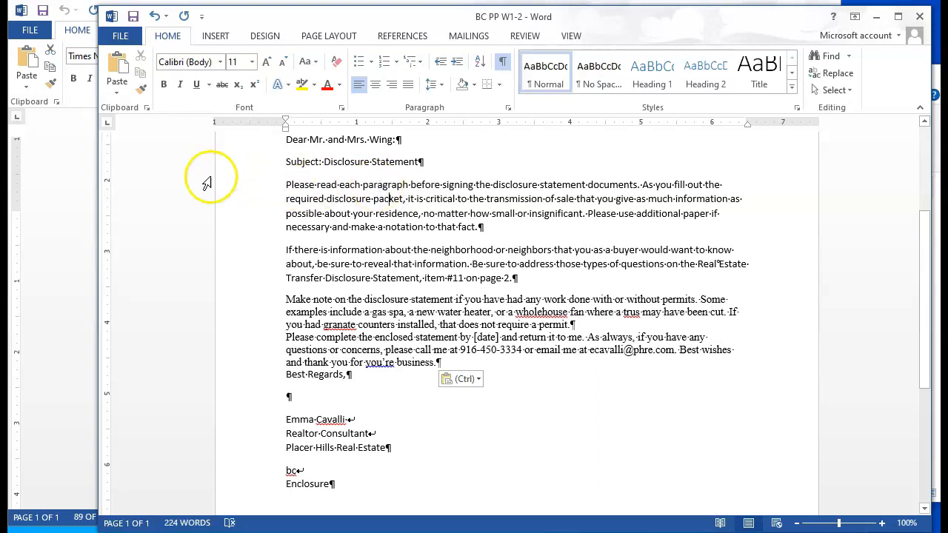
left_click(142, 89)
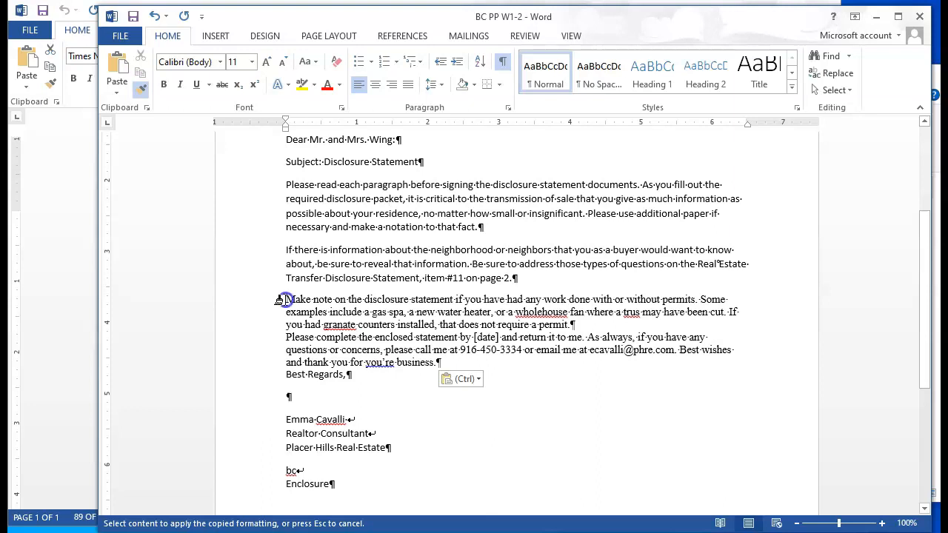
mouse_move(284, 299)
left_mouse_down()
mouse_move(324, 304)
mouse_move(404, 339)
mouse_move(408, 363)
mouse_move(435, 367)
left_mouse_up()
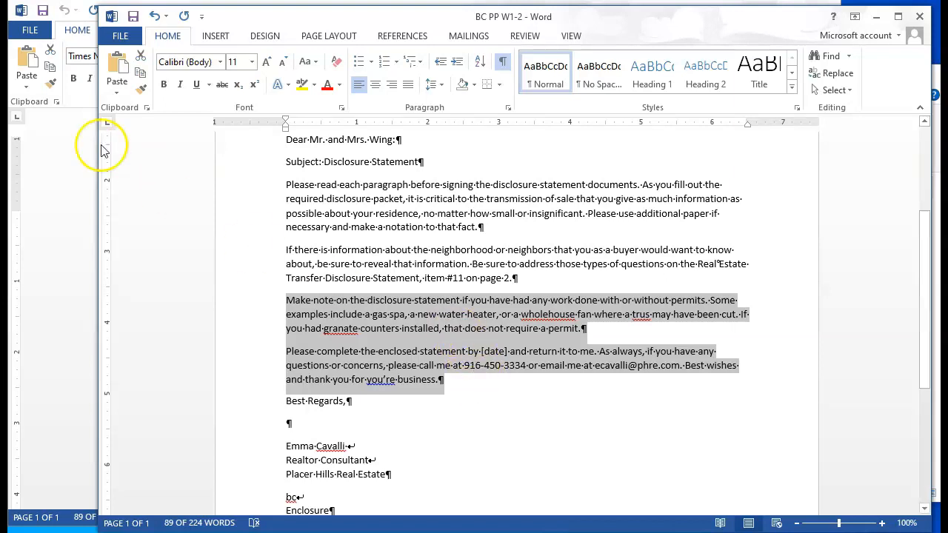
- Switch to the DisclosureStatement-01 document, close it, and return to the BC PP W1-2 letter
left_click(61, 169)
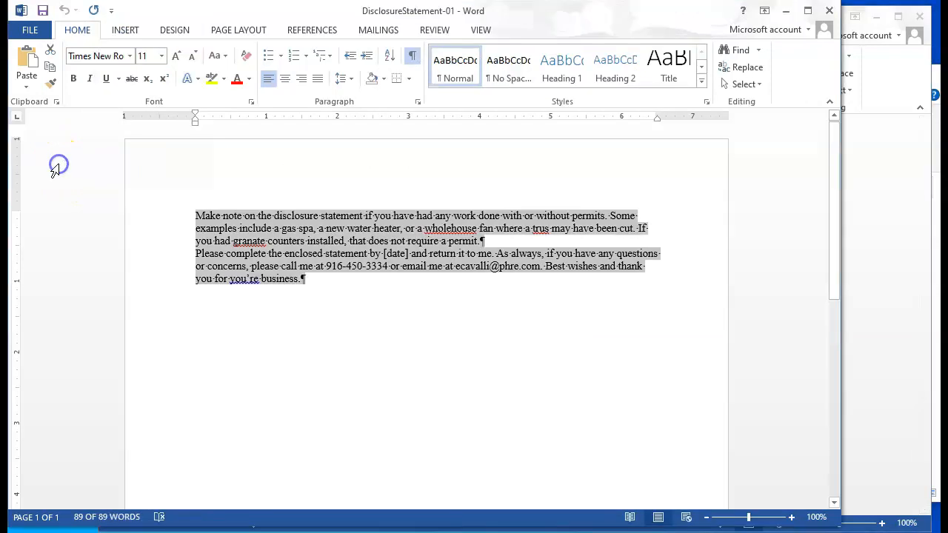
left_click(346, 304)
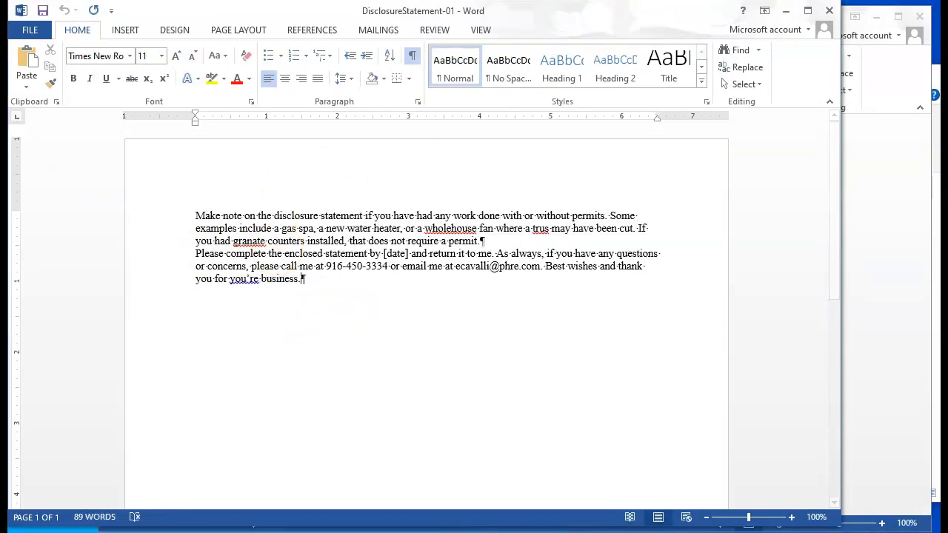
left_click(830, 12)
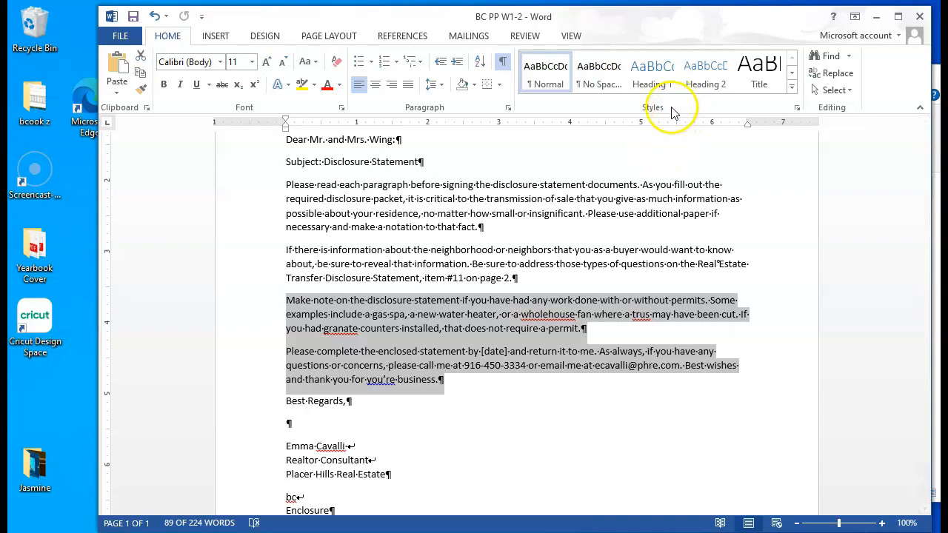
left_click(765, 221)
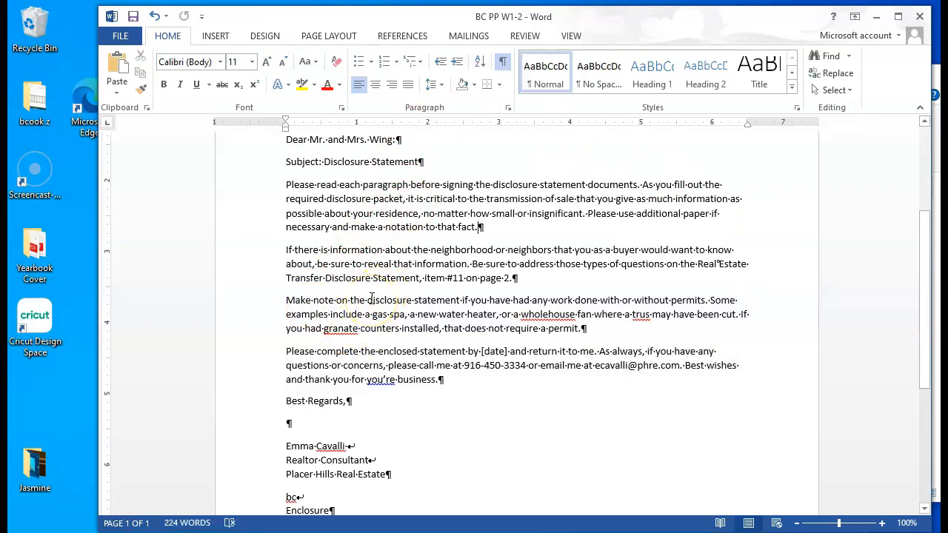
- Copy the word "disclosure" from the "Make note" paragraph to directly before "statement" in the "Please complete the enclosed" sentence
left_click_drag(369, 300, 410, 300)
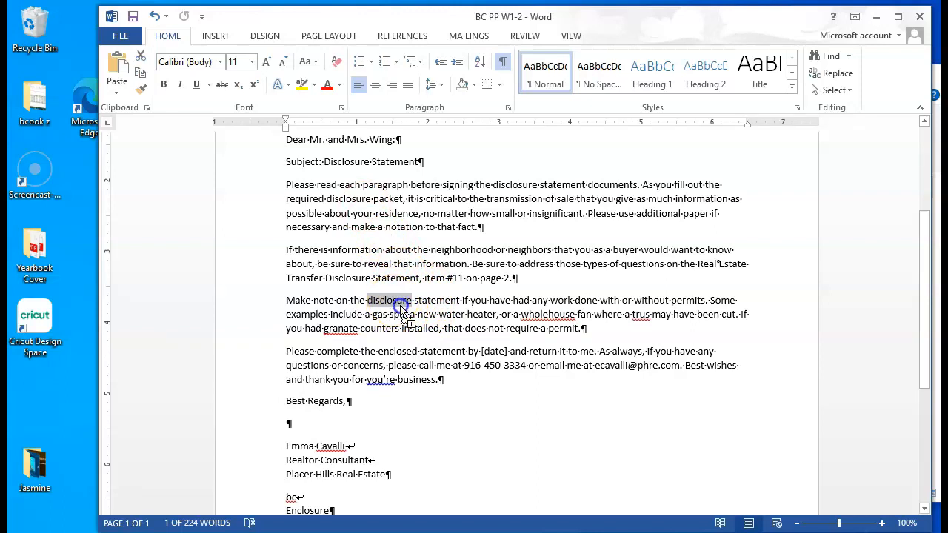
left_click_drag(400, 307, 403, 306)
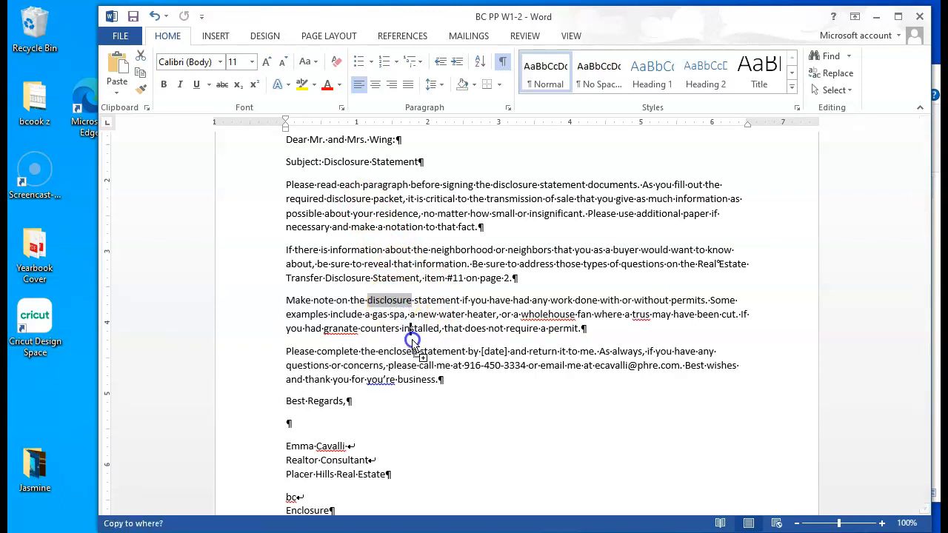
left_click_drag(420, 354, 420, 351)
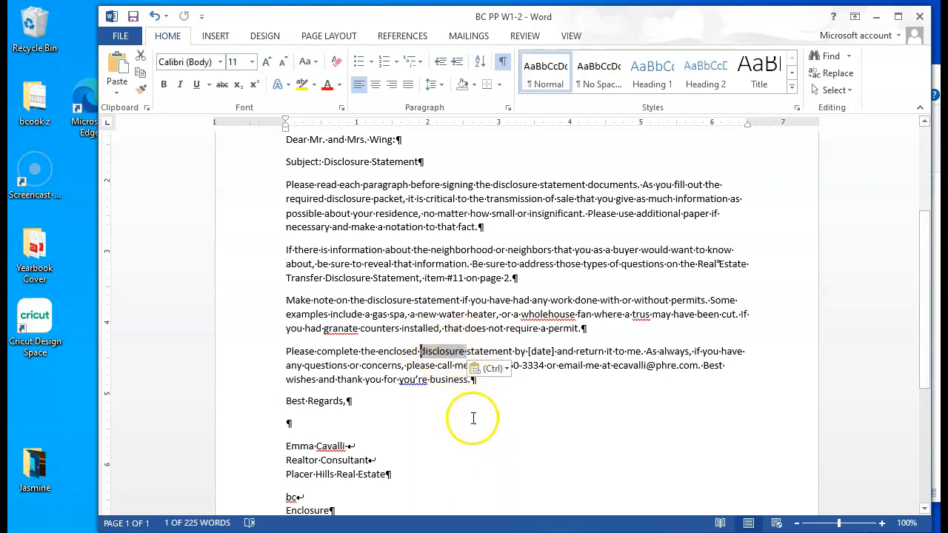
left_click(432, 420)
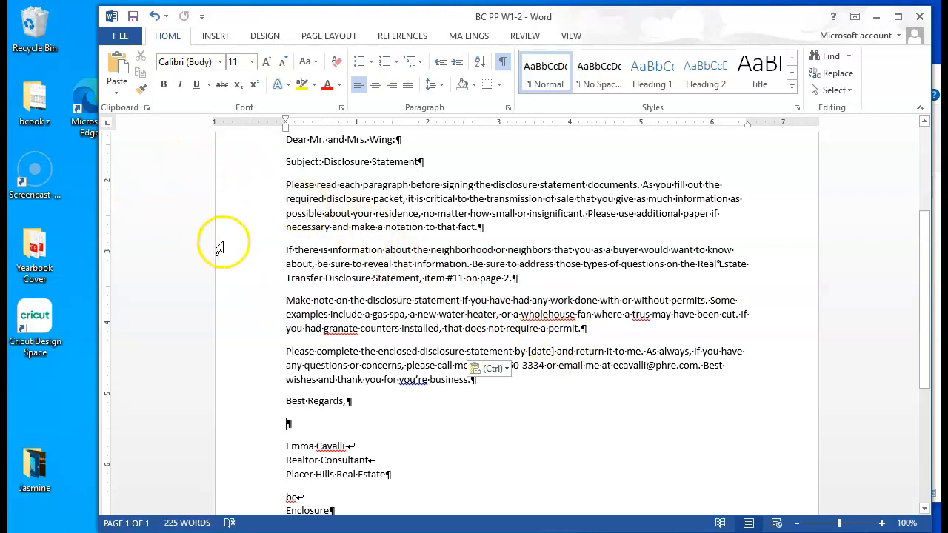
- Move the "Make note on the disclosure statement" paragraph to directly before the "If there is information about the neighborhood" paragraph
left_click_drag(323, 304, 587, 332)
key("ctrl+c")
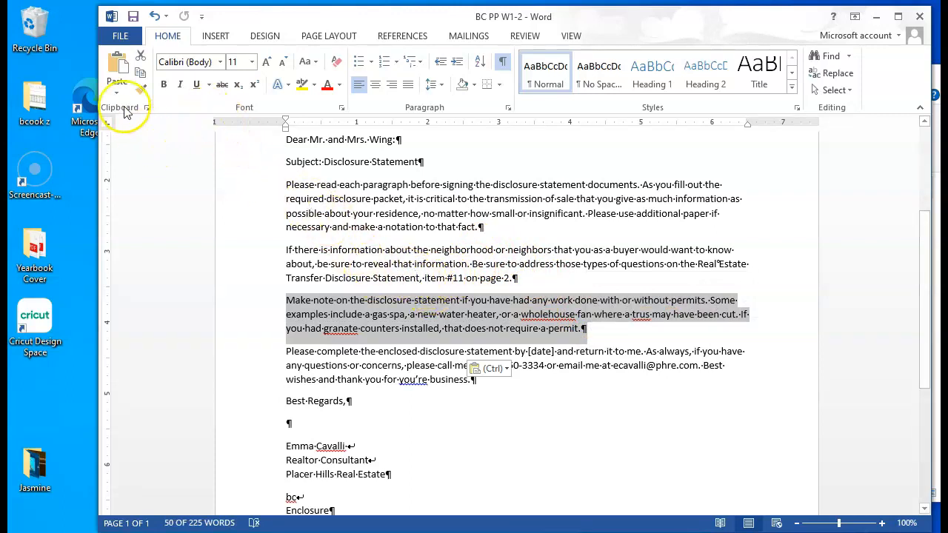
left_click(139, 53)
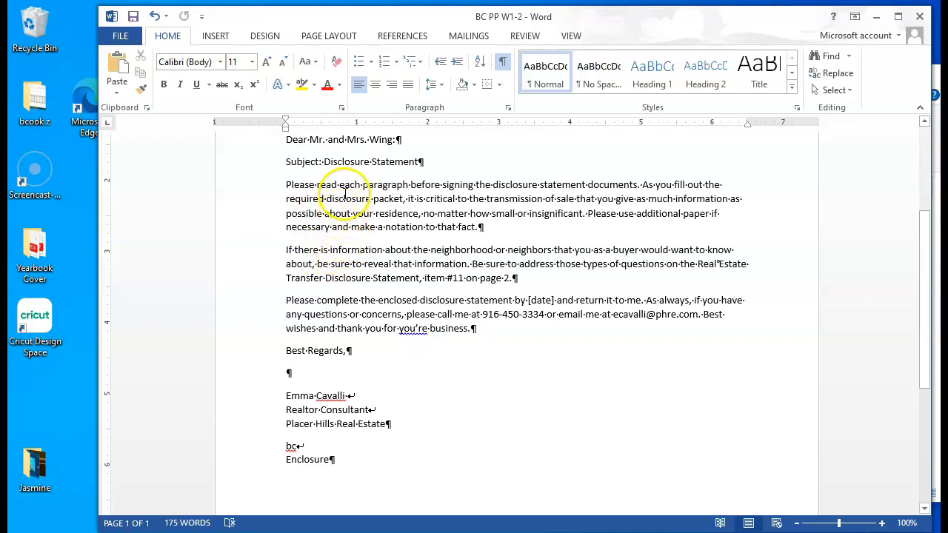
left_click(282, 248)
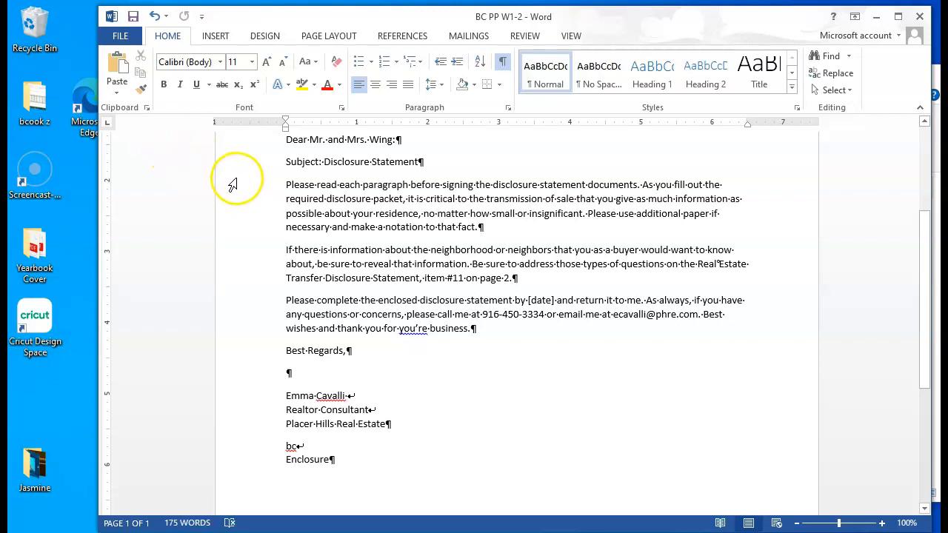
right_click(286, 250)
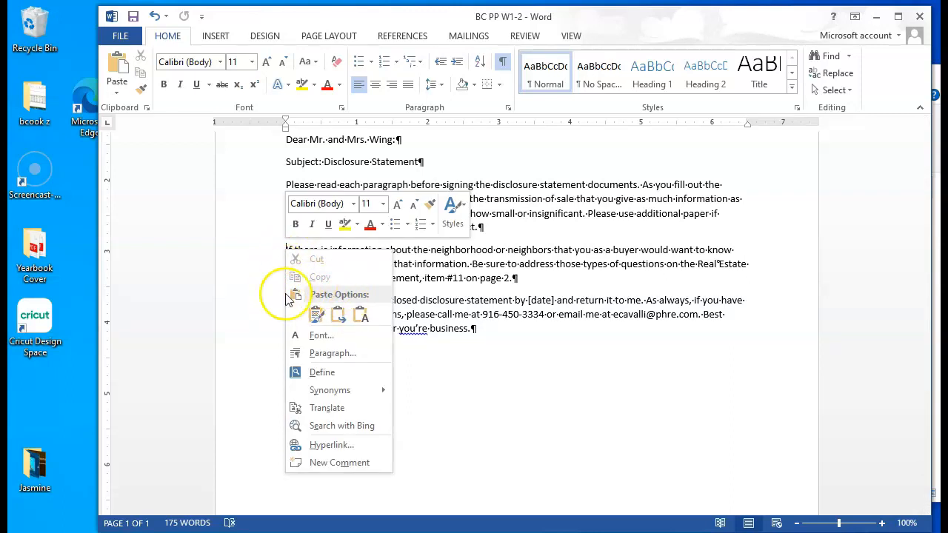
key("Escape")
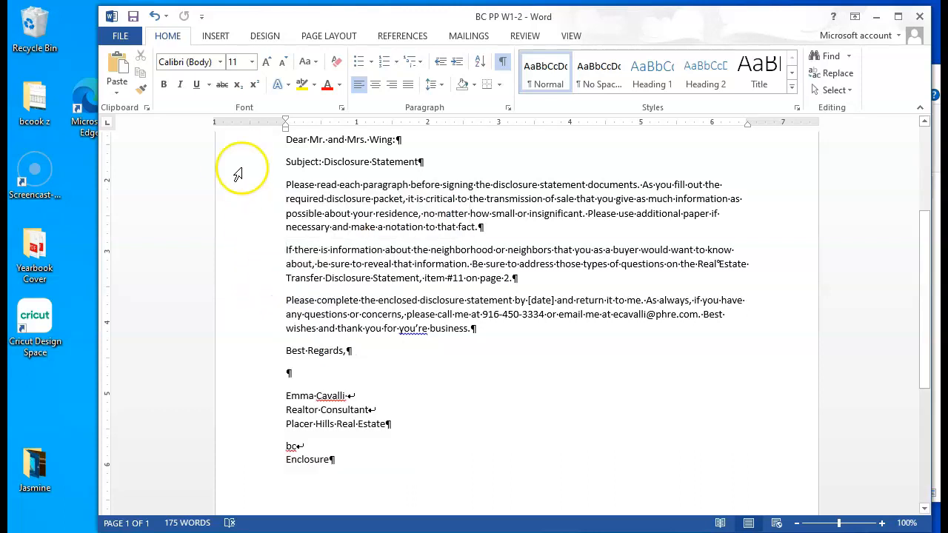
left_click(118, 65)
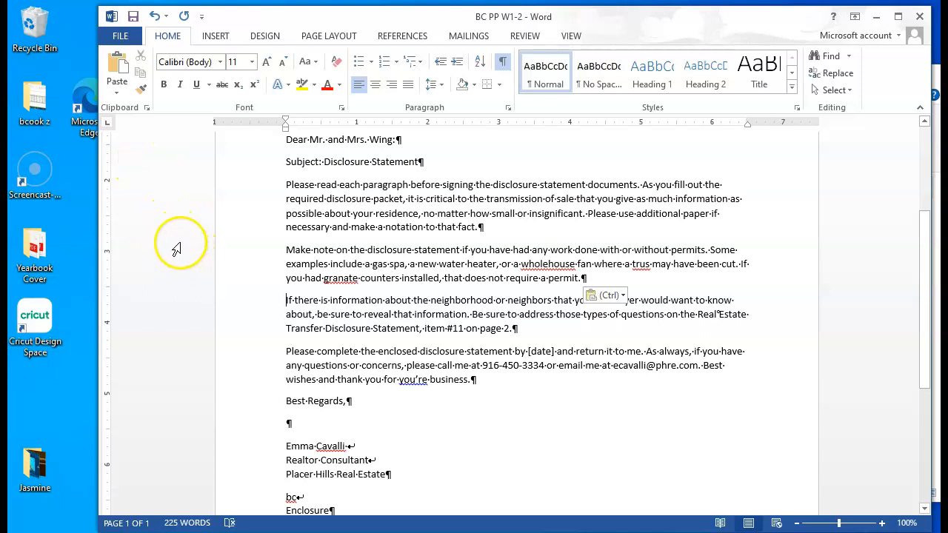
left_click(283, 254)
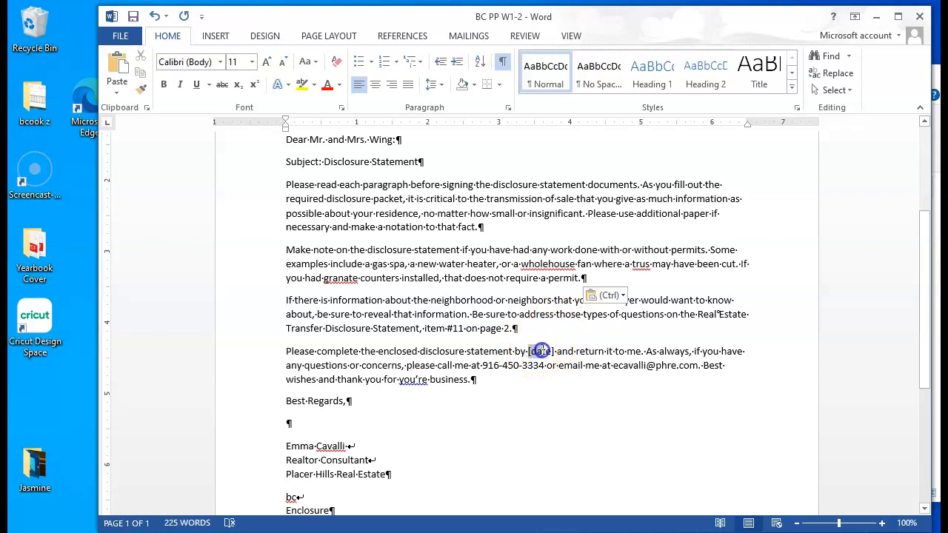
- Replace the [date] placeholder in the last body paragraph, including its brackets, with February 19, 2023
double_click(552, 351)
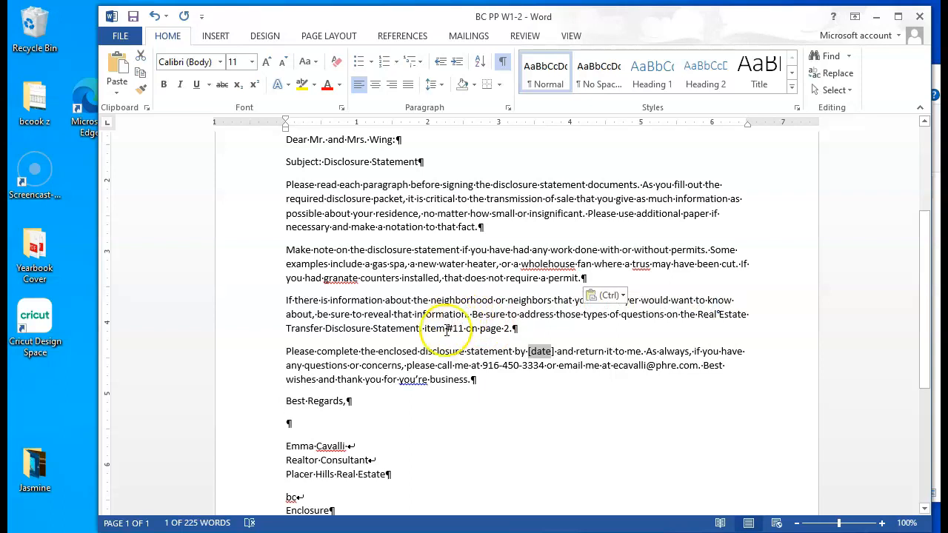
scroll(443, 328, "up", 4)
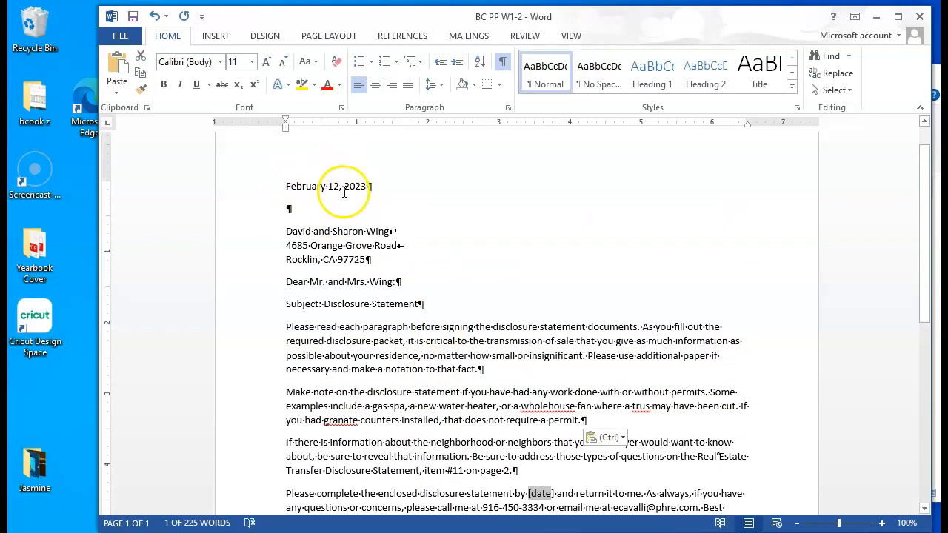
scroll(542, 269, "down", 1)
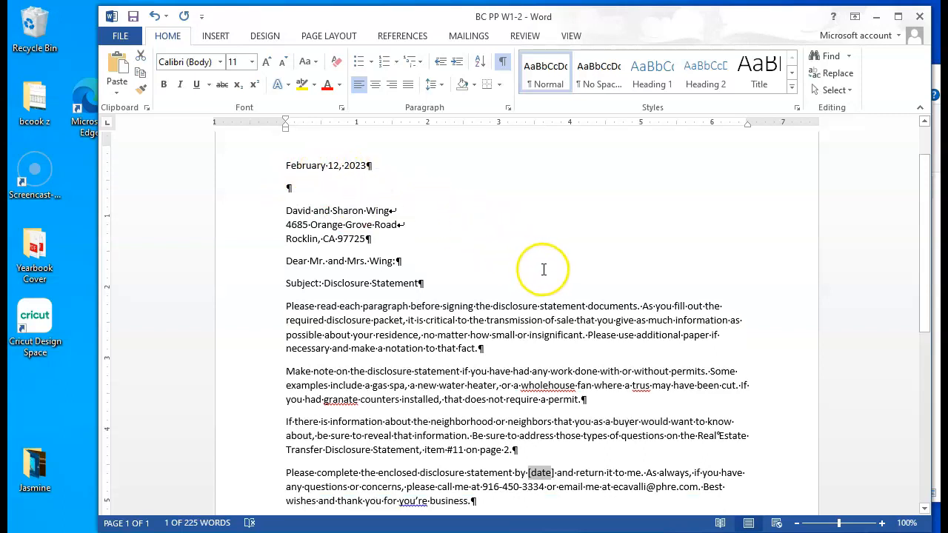
scroll(523, 212, "down", 2)
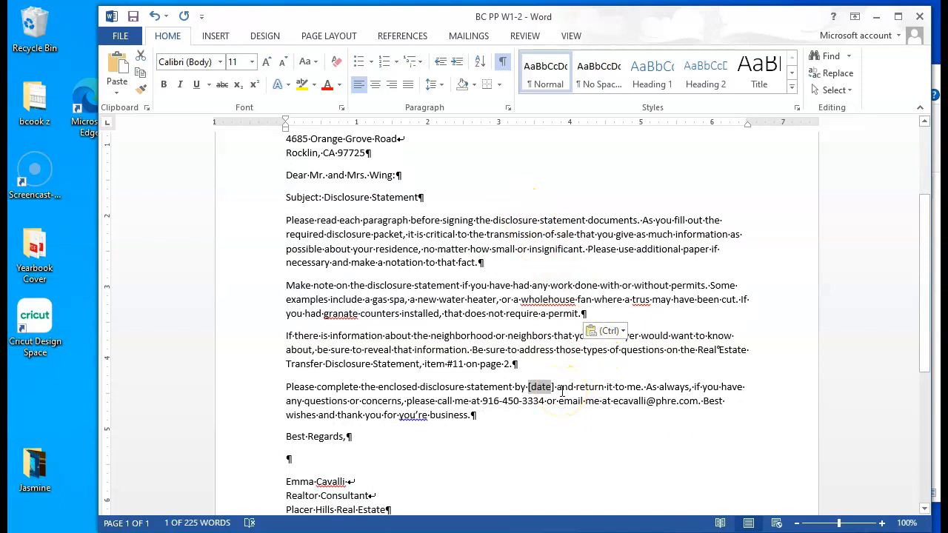
type("Februa")
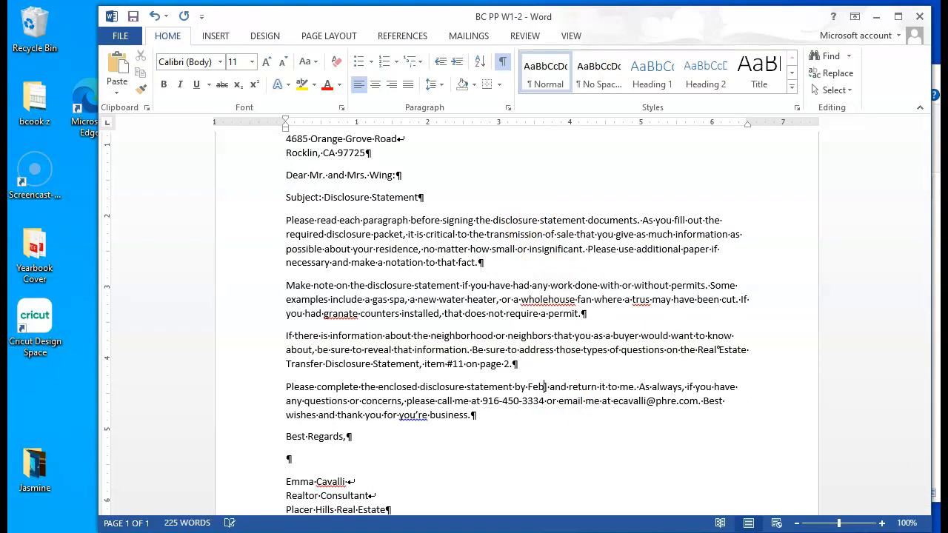
type("ry")
type(" 19")
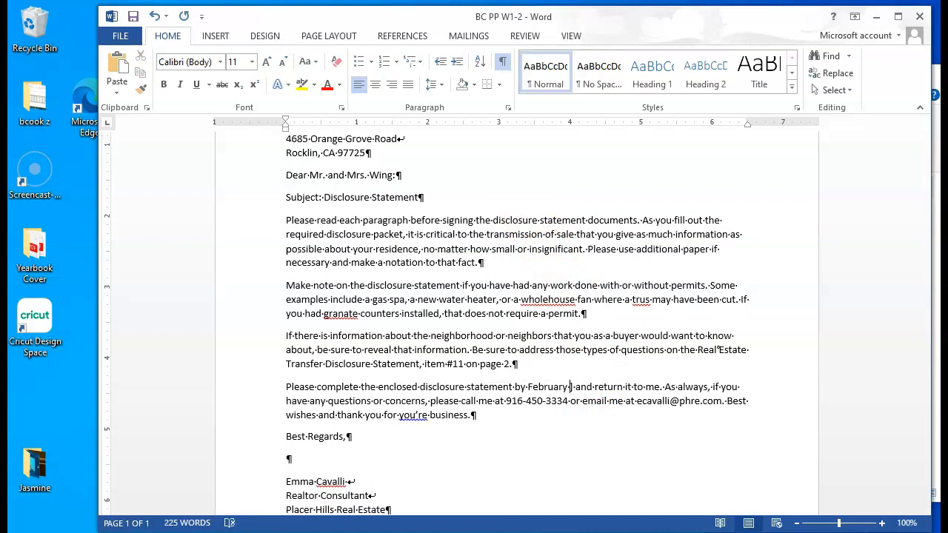
type(", 2 ")
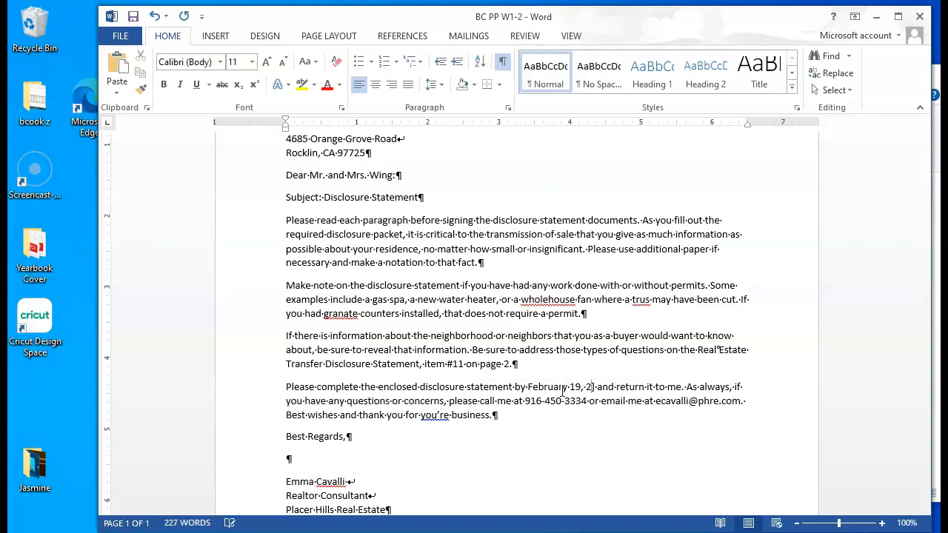
type("023")
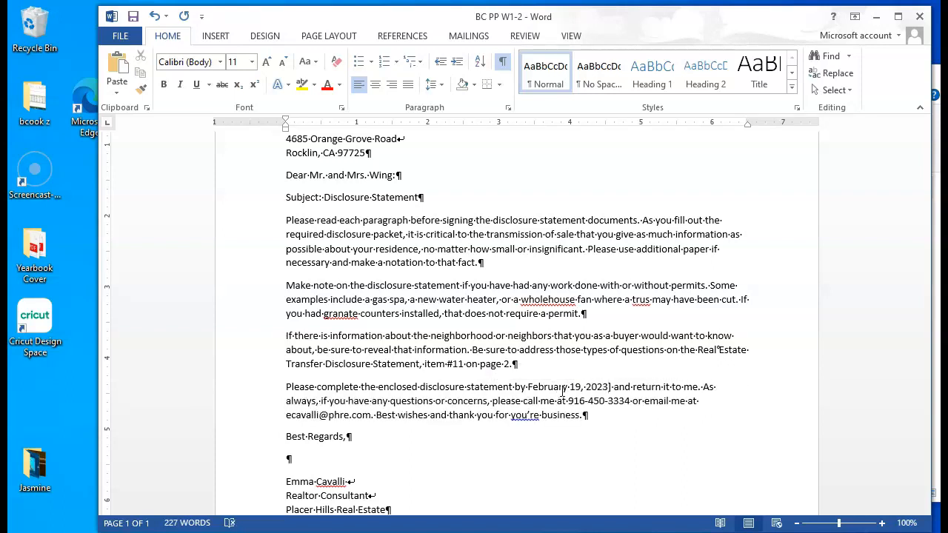
key("Delete")
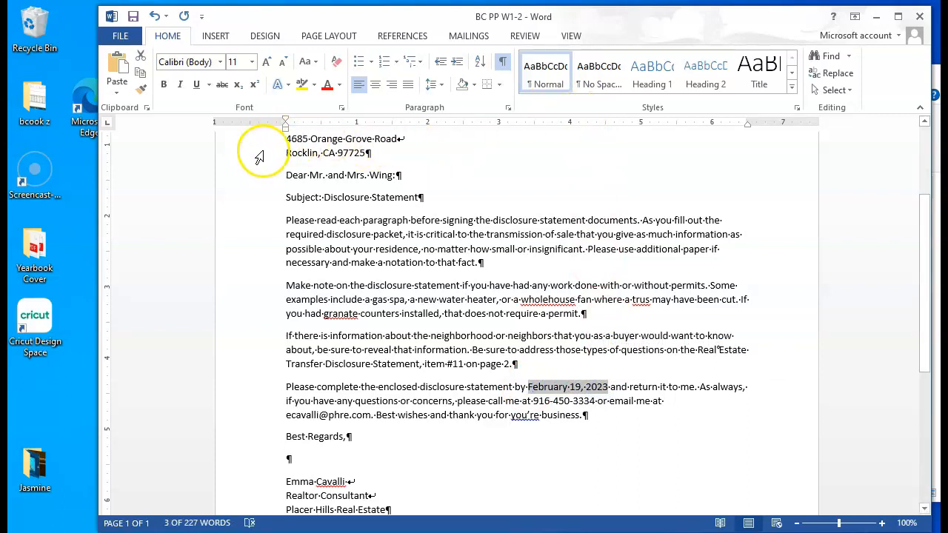
- Highlight the date February 19, 2023 in the last body paragraph in yellow
left_click(316, 86)
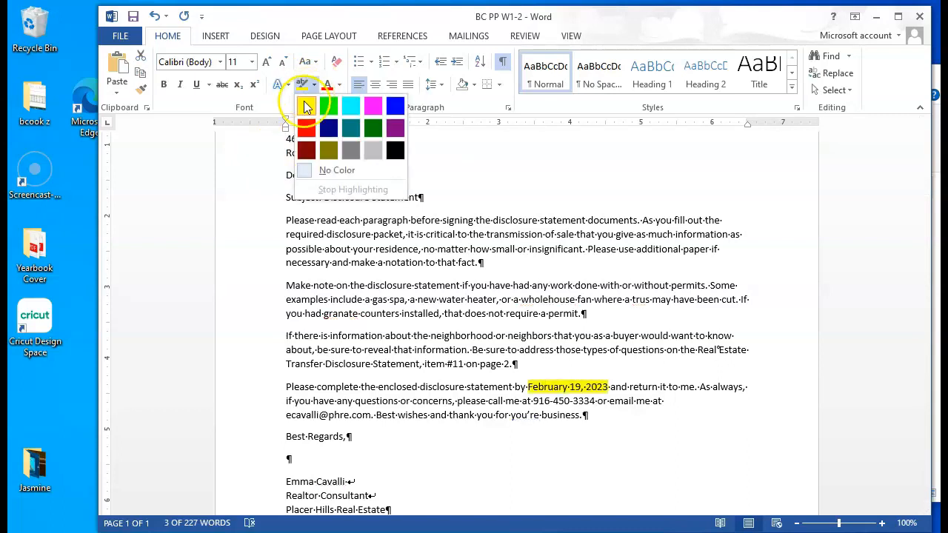
left_click(307, 105)
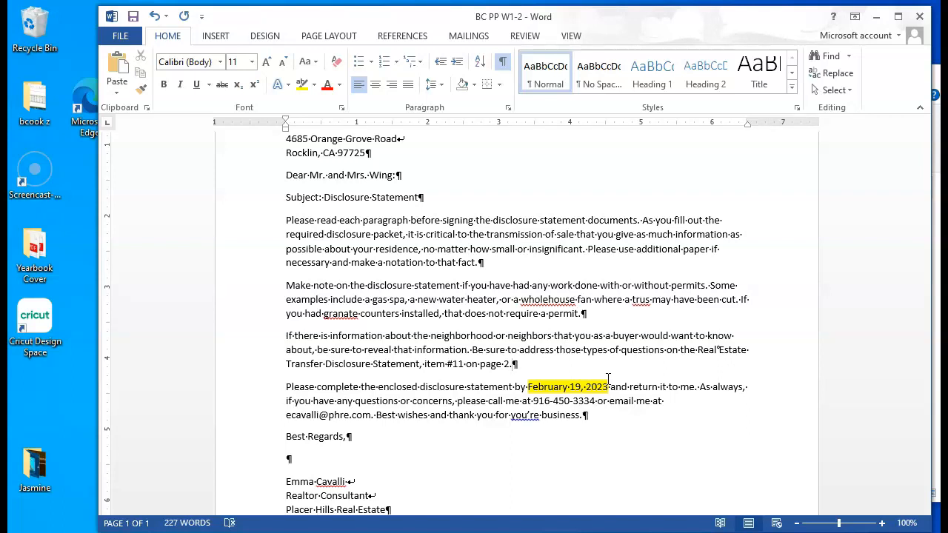
left_click(620, 355)
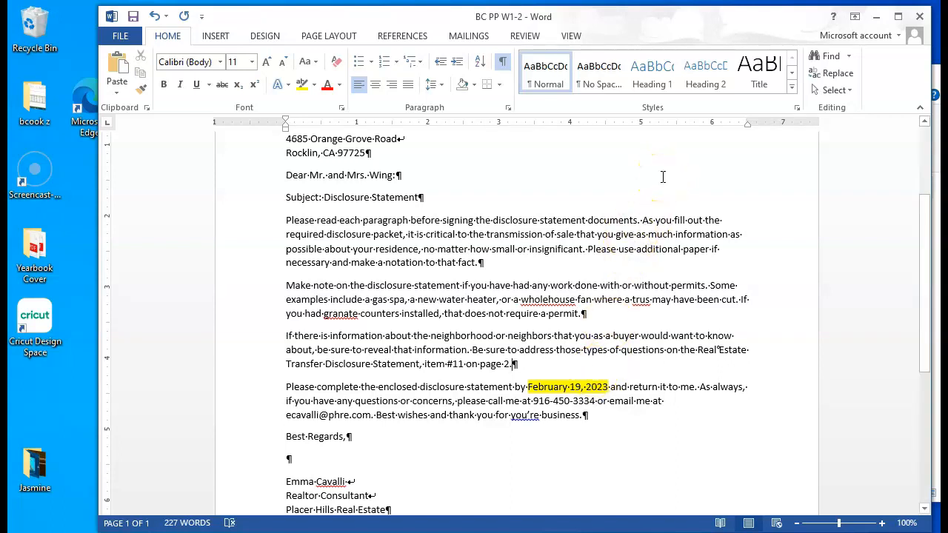
- Change the font of the entire letter to Cambria
key("ctrl+a")
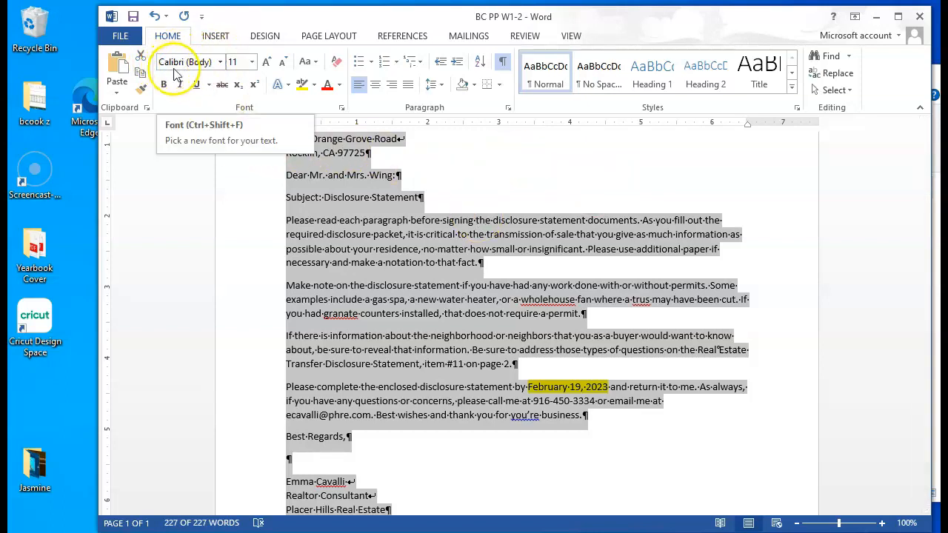
left_click(220, 62)
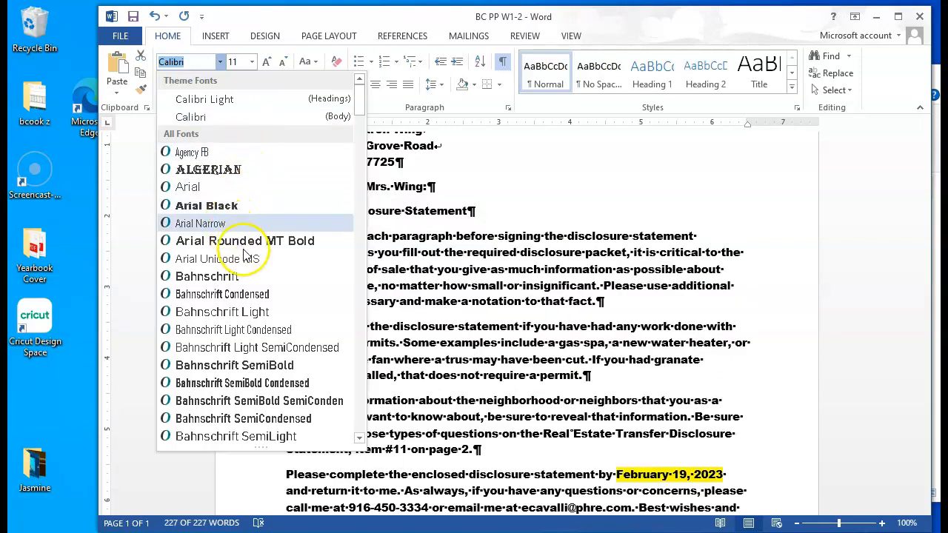
scroll(245, 257, "down", 6)
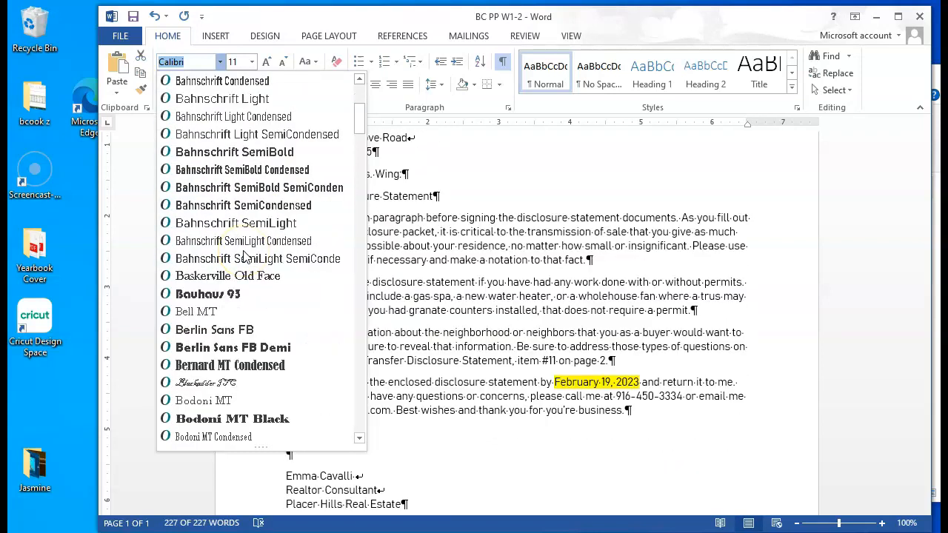
scroll(244, 258, "down", 4)
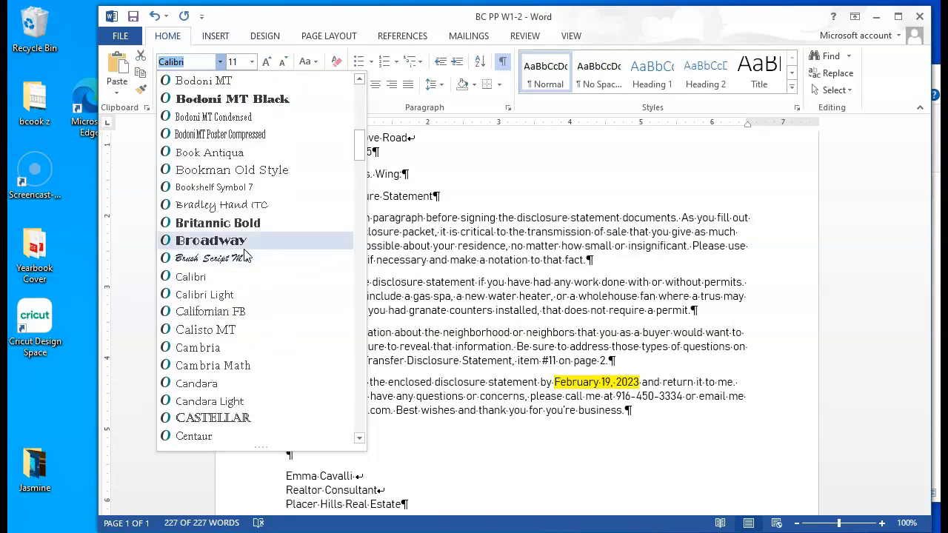
left_click(196, 348)
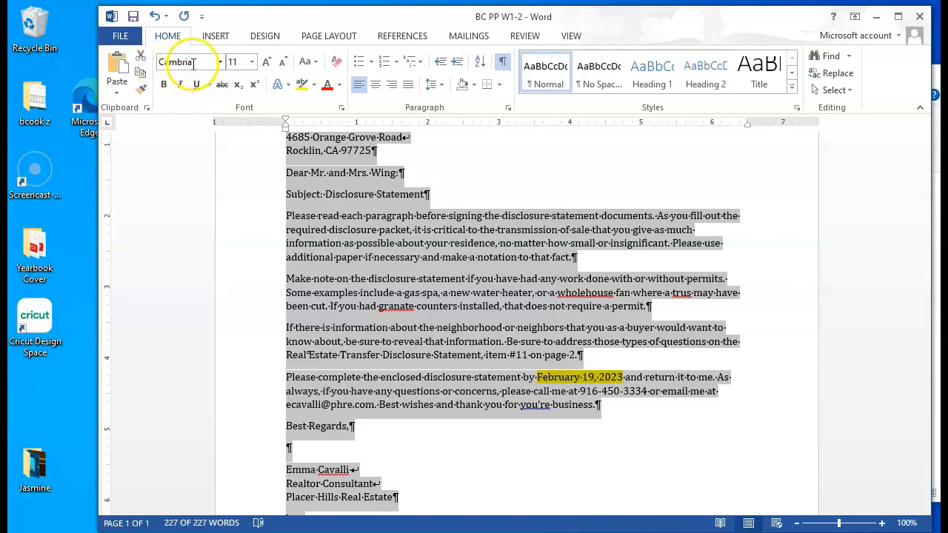
- Set the font size of the entire letter to 12 points
left_click(253, 62)
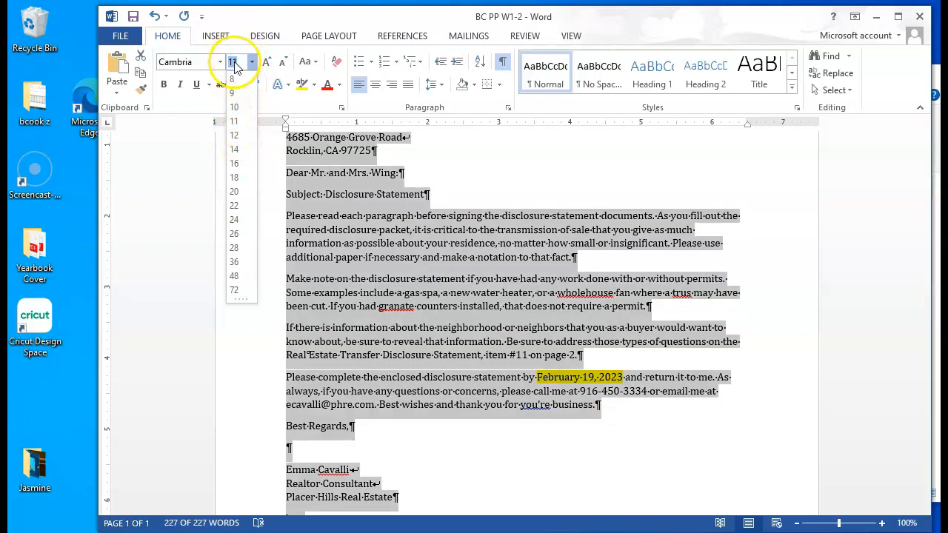
left_click(234, 136)
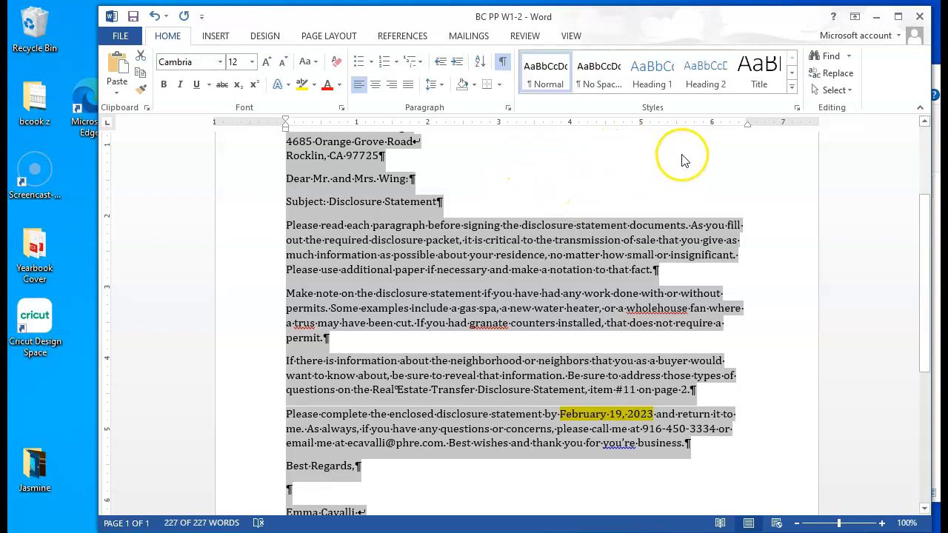
left_click(639, 179)
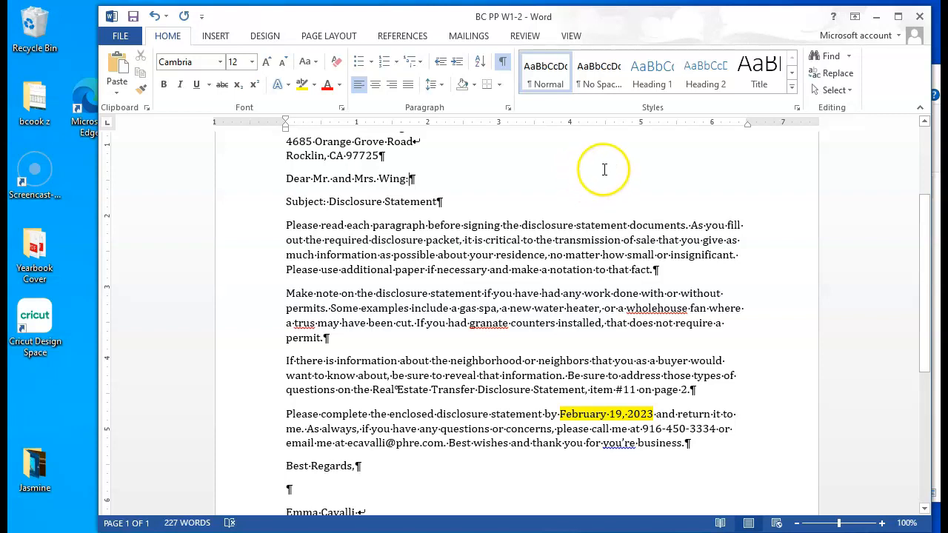
- Change the word "Subject" in the subject line to uppercase using the Change Case command
left_click(285, 203)
left_click_drag(285, 203, 325, 197)
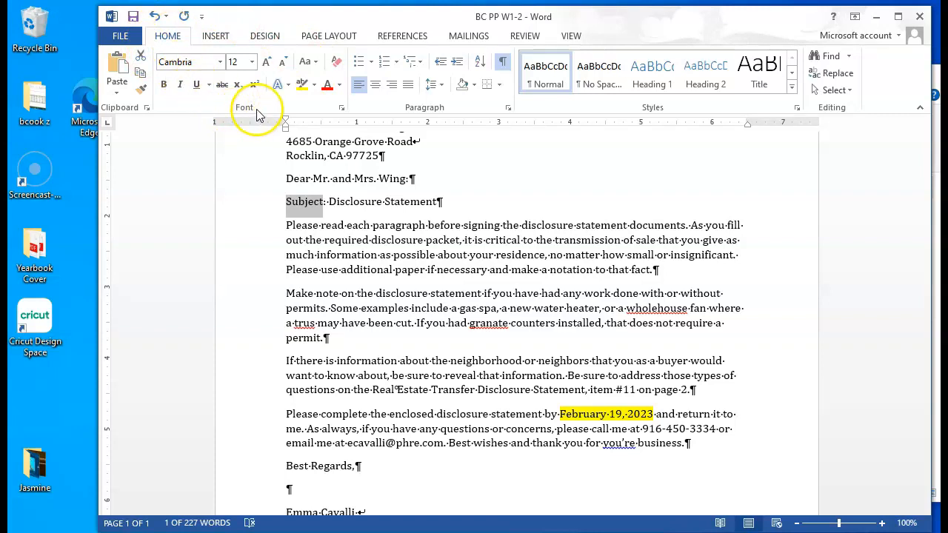
left_click(315, 65)
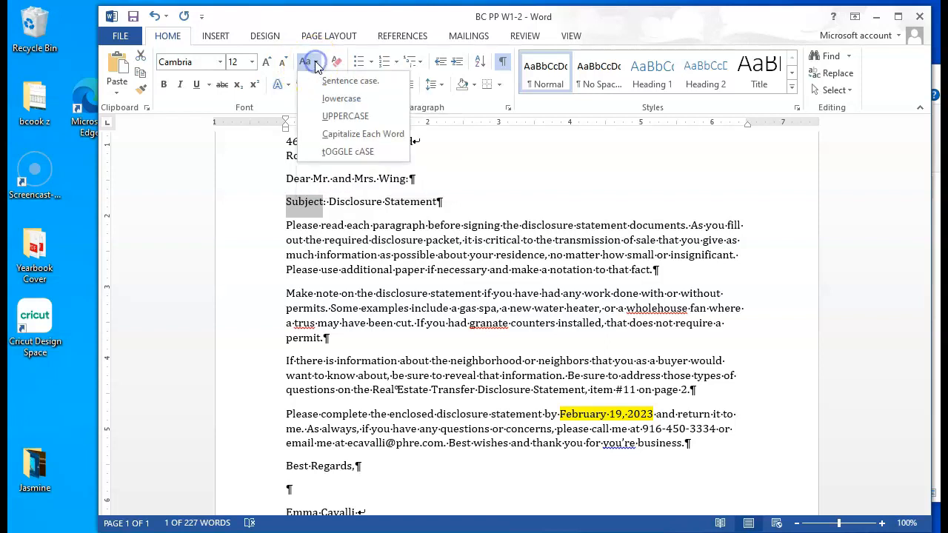
left_click(346, 117)
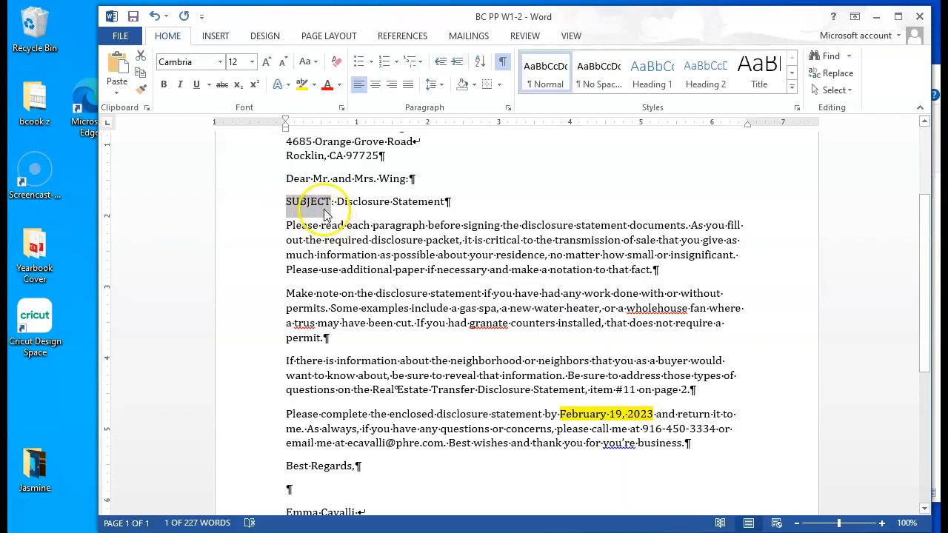
left_click(463, 166)
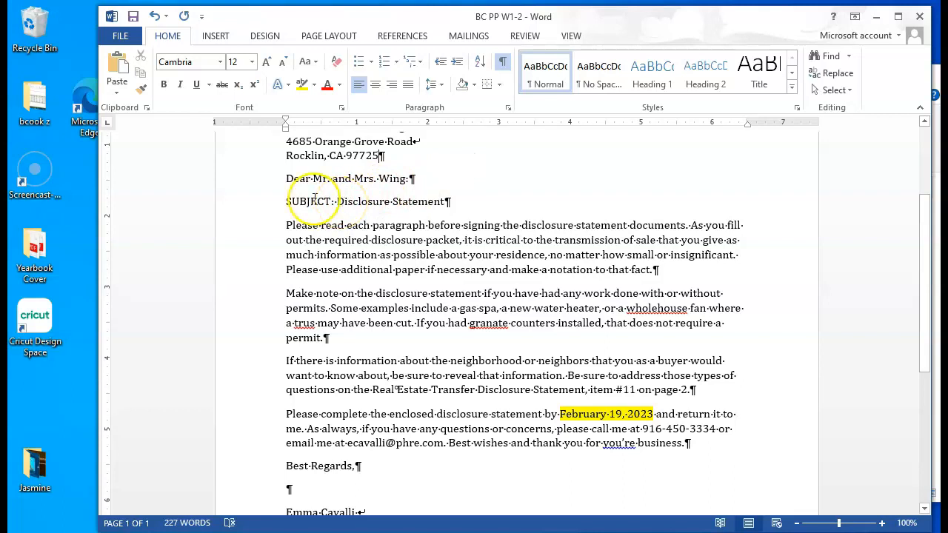
- Expand the character spacing of the whole "SUBJECT: Disclosure Statement" line by 1.5 pt
left_click_drag(286, 202, 448, 194)
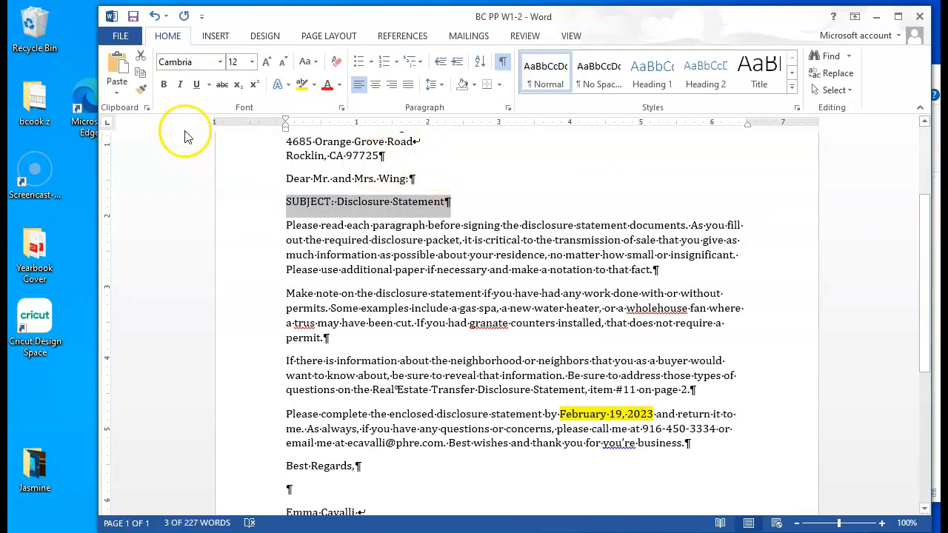
left_click(341, 110)
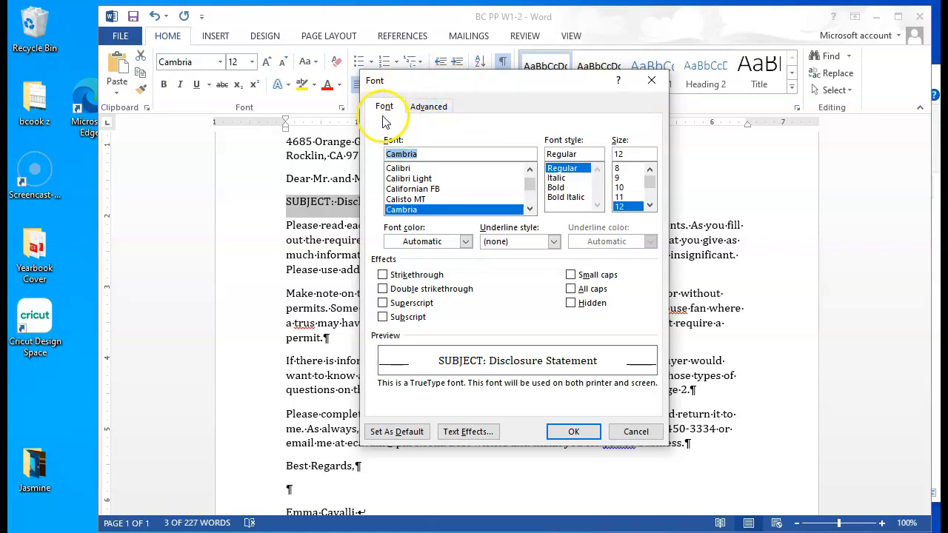
left_click(435, 112)
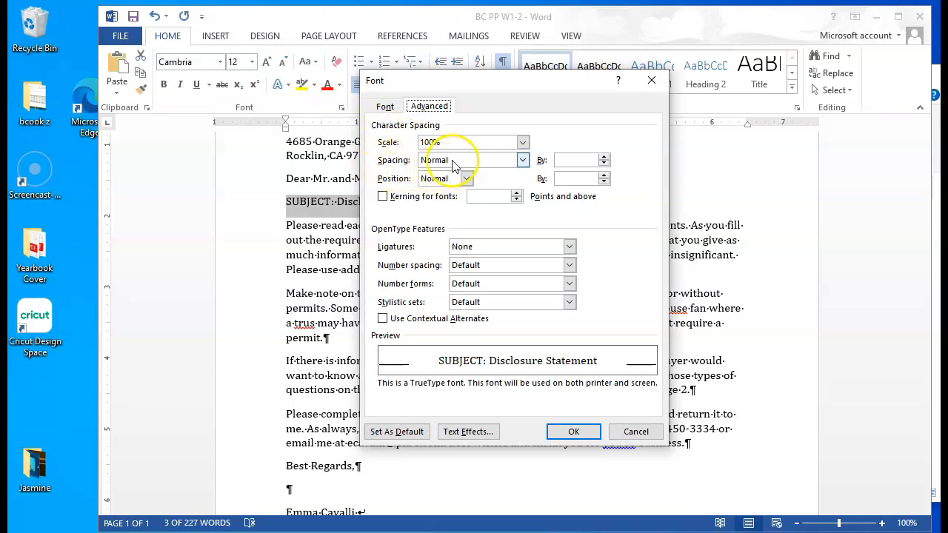
left_click(524, 161)
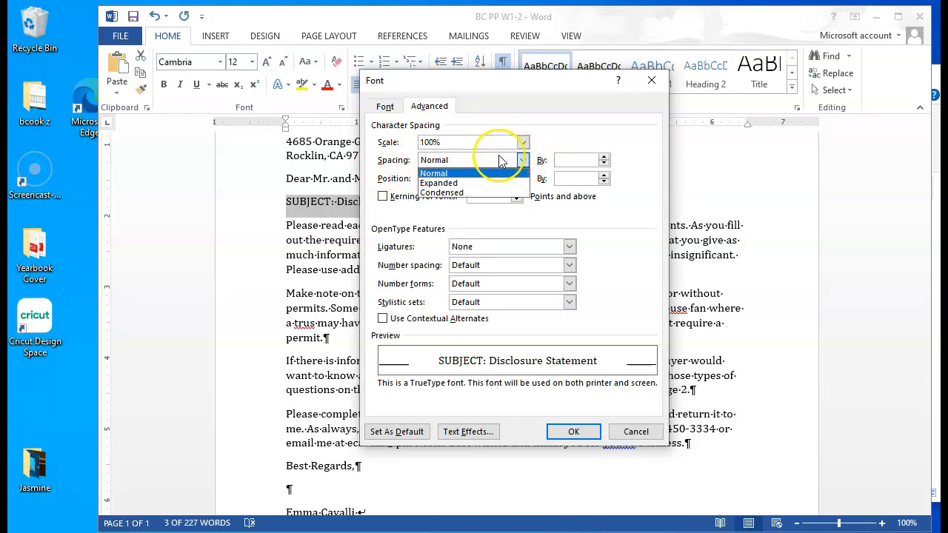
left_click(446, 184)
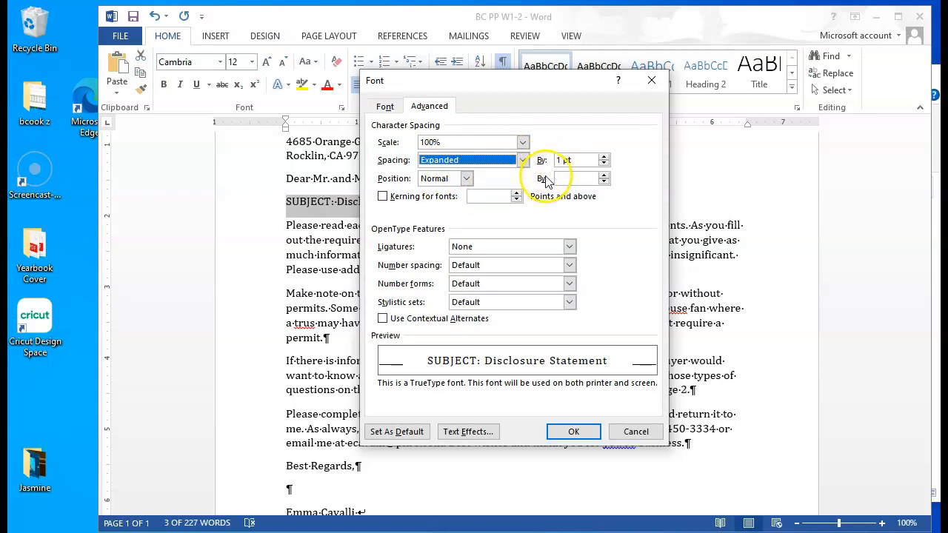
left_click(604, 157)
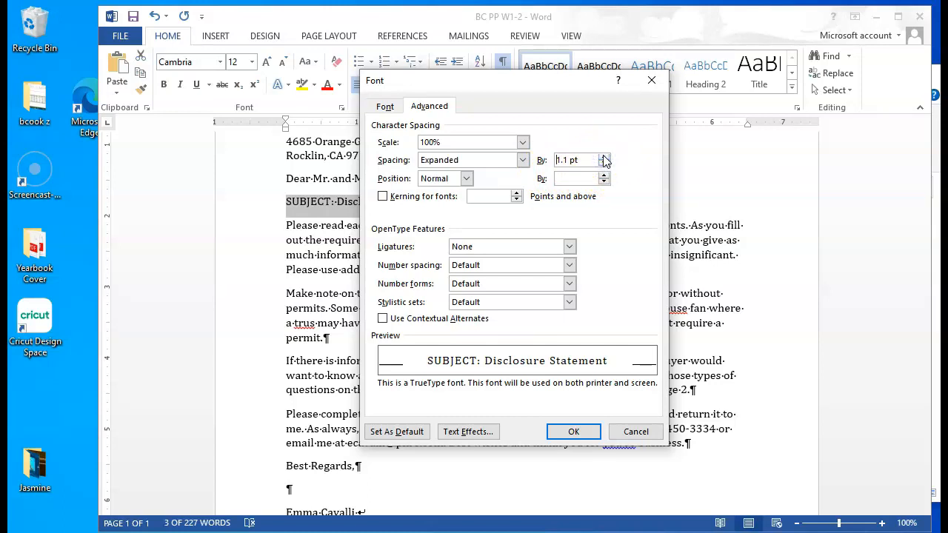
left_click(605, 157)
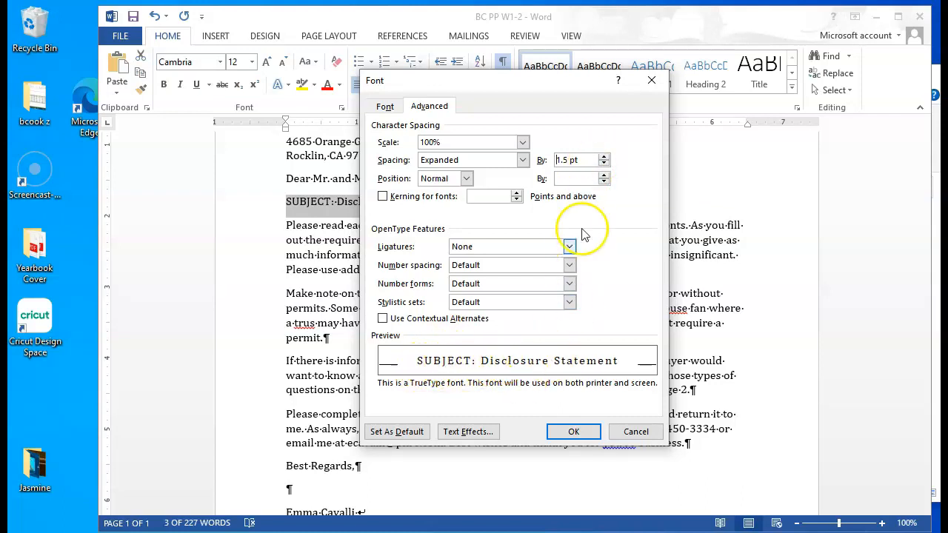
left_click(604, 156)
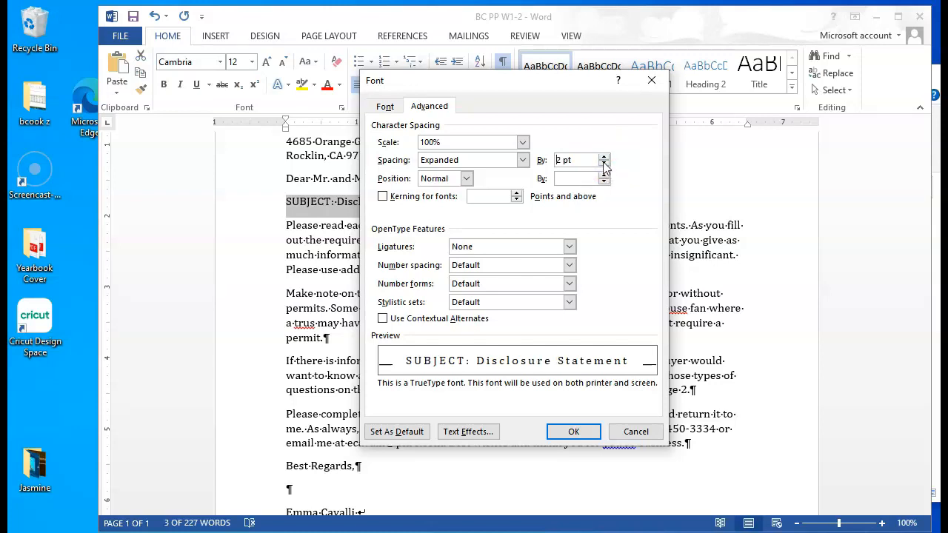
left_click(603, 165)
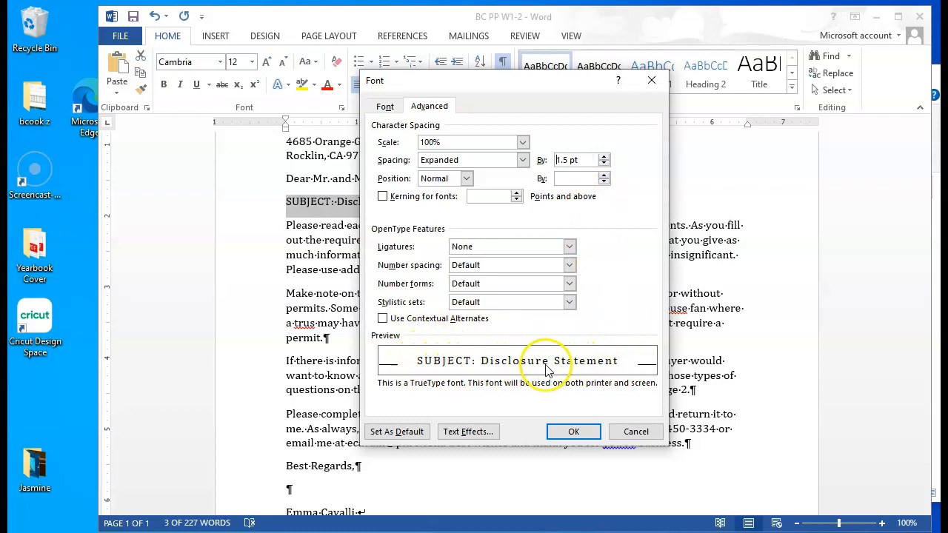
left_click(573, 433)
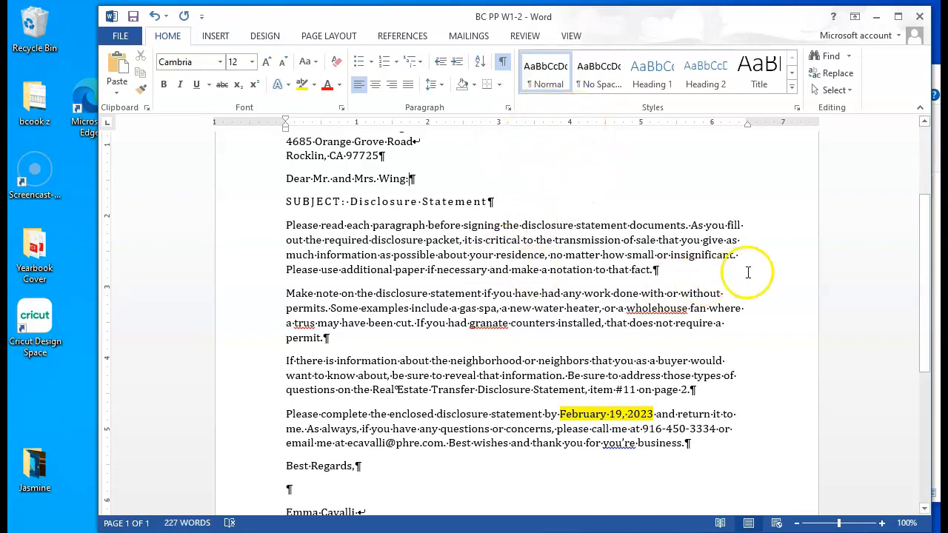
- Change the font color of the email address in the last body paragraph to the standard Dark Blue
scroll(751, 271, "down", 1)
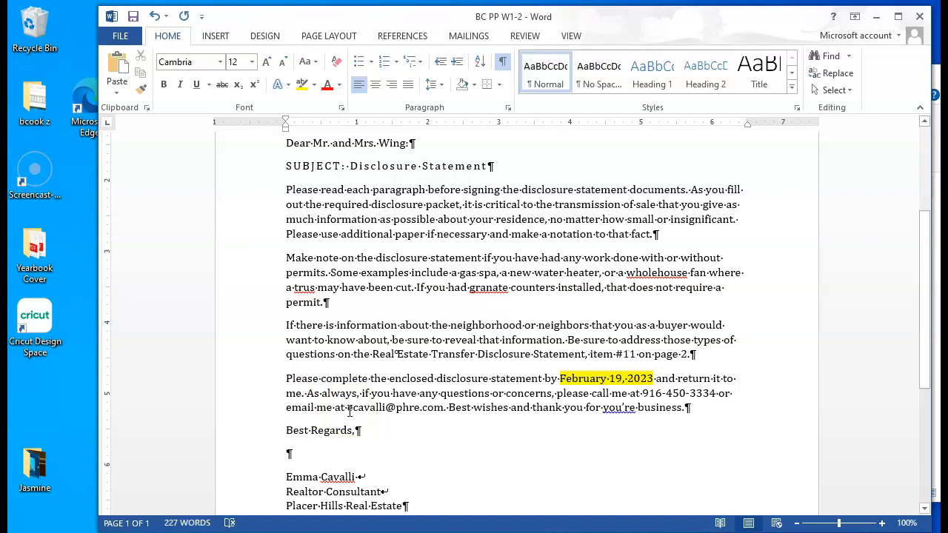
left_click_drag(362, 412, 442, 409)
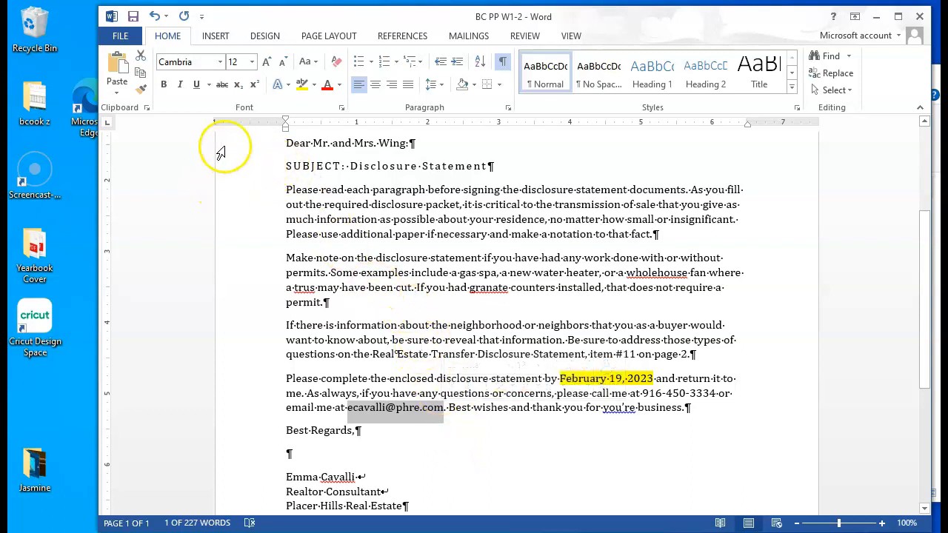
left_click(340, 87)
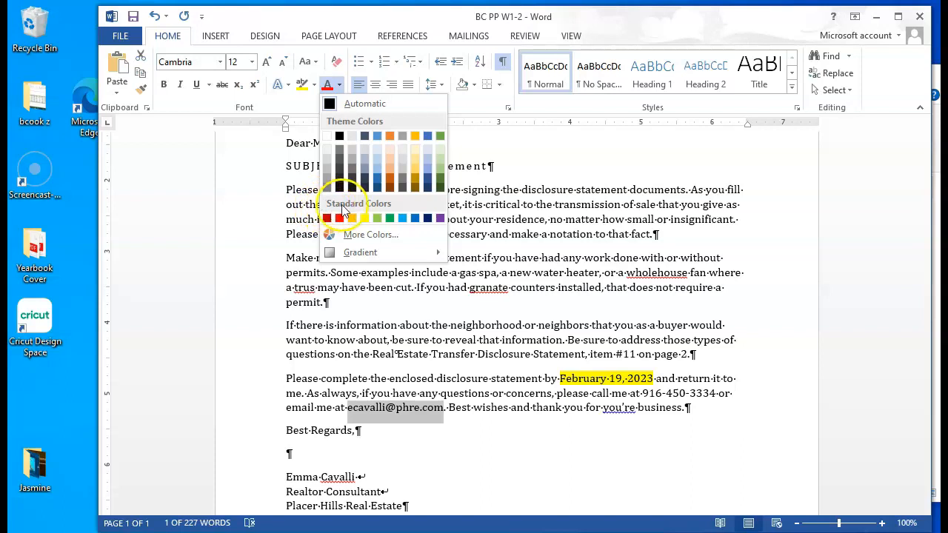
left_click(428, 219)
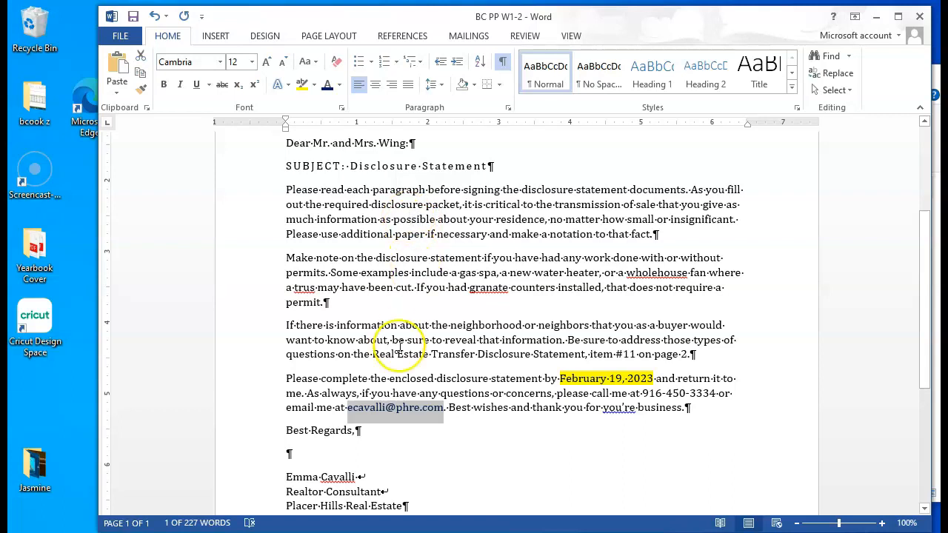
left_click(450, 437)
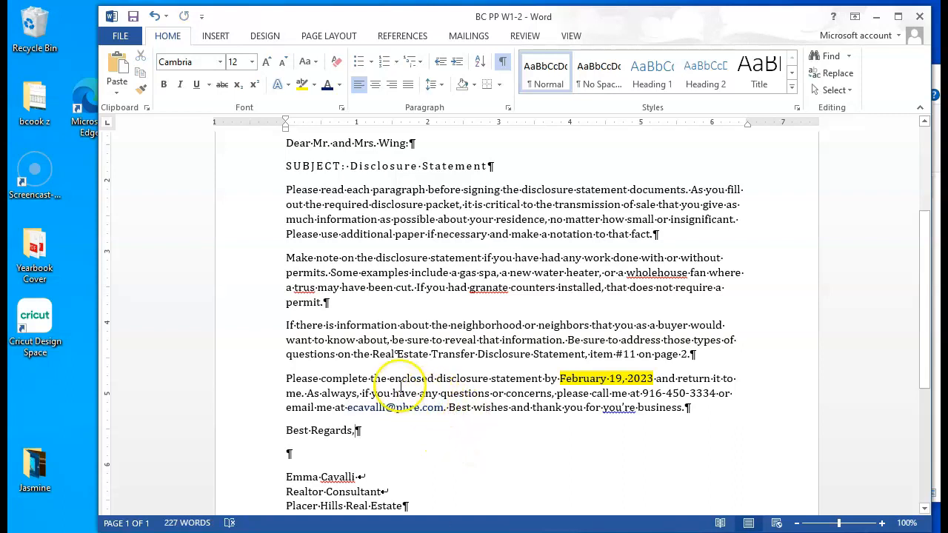
- Underline the email address in the last body paragraph, leaving out the period that follows it
left_click(347, 408)
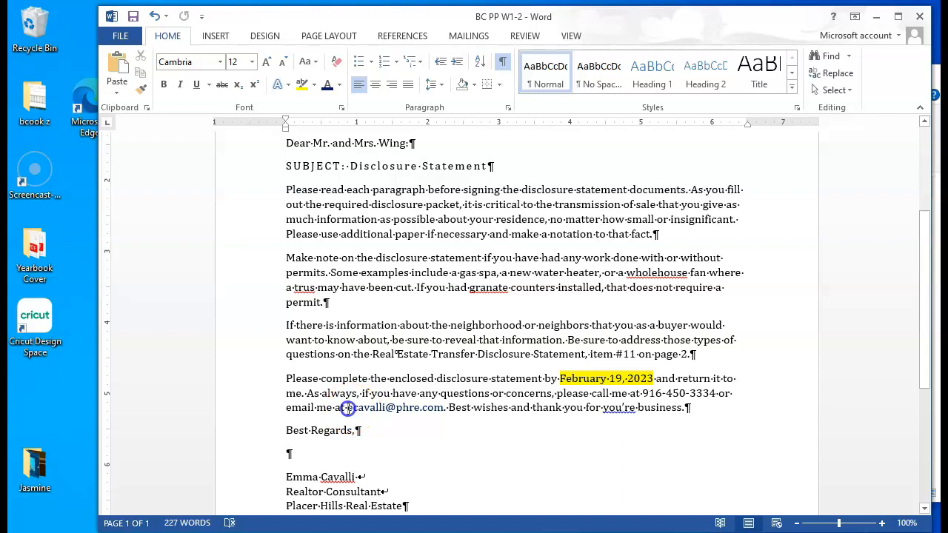
left_click_drag(359, 407, 443, 413)
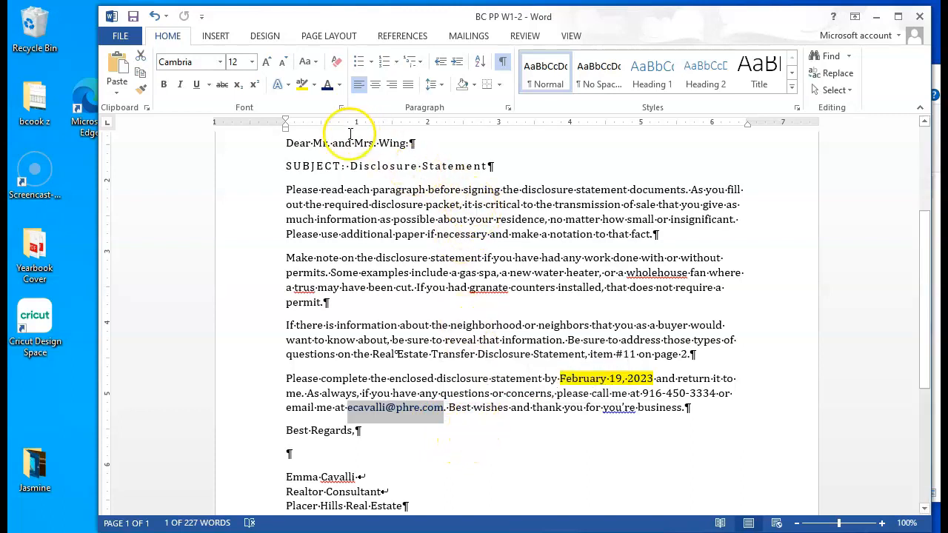
left_click(197, 85)
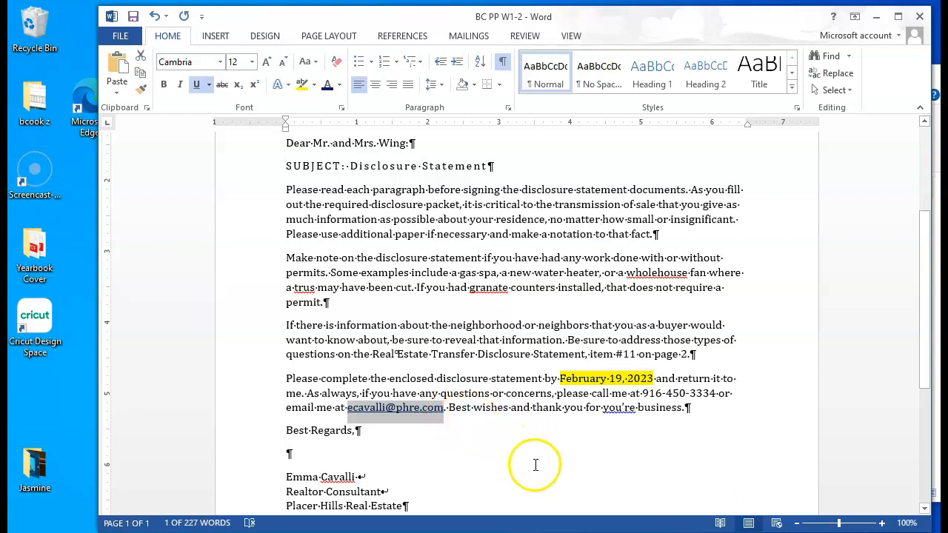
left_click(470, 441)
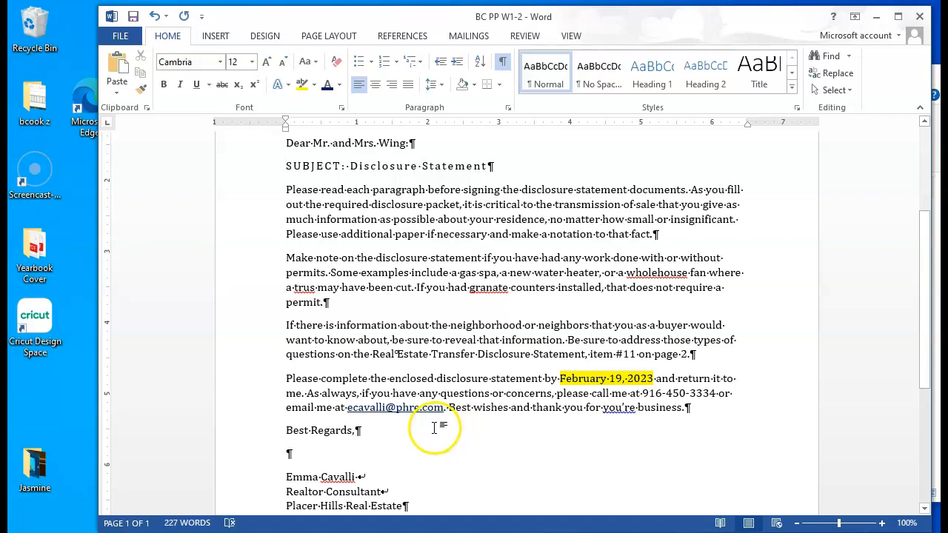
- Apply the Small caps effect to the sender's name in the signature block below "Best Regards"
scroll(434, 428, "down", 3)
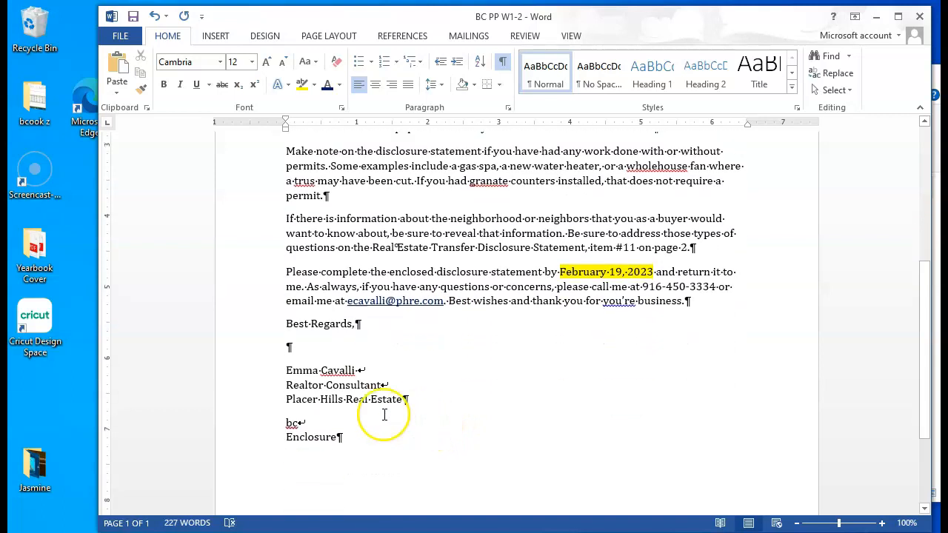
left_click_drag(286, 370, 356, 373)
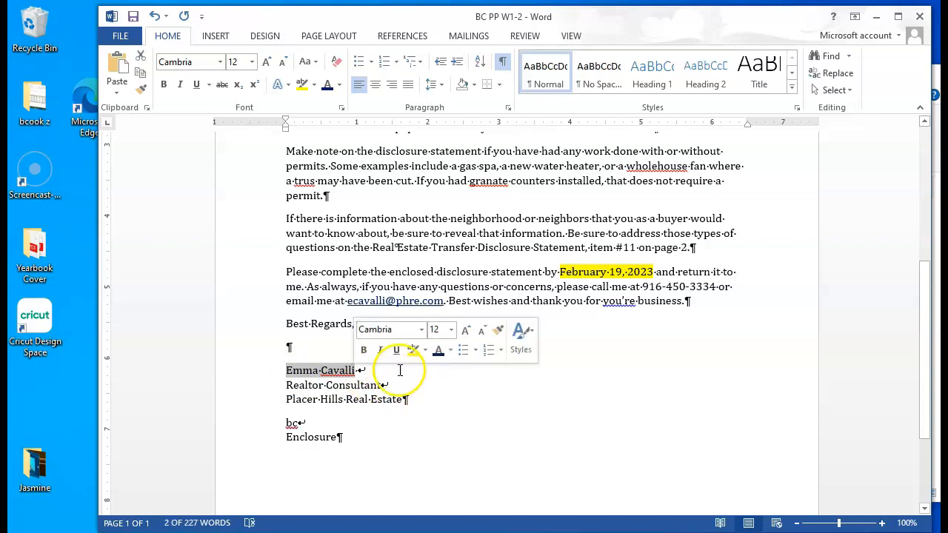
left_click(341, 110)
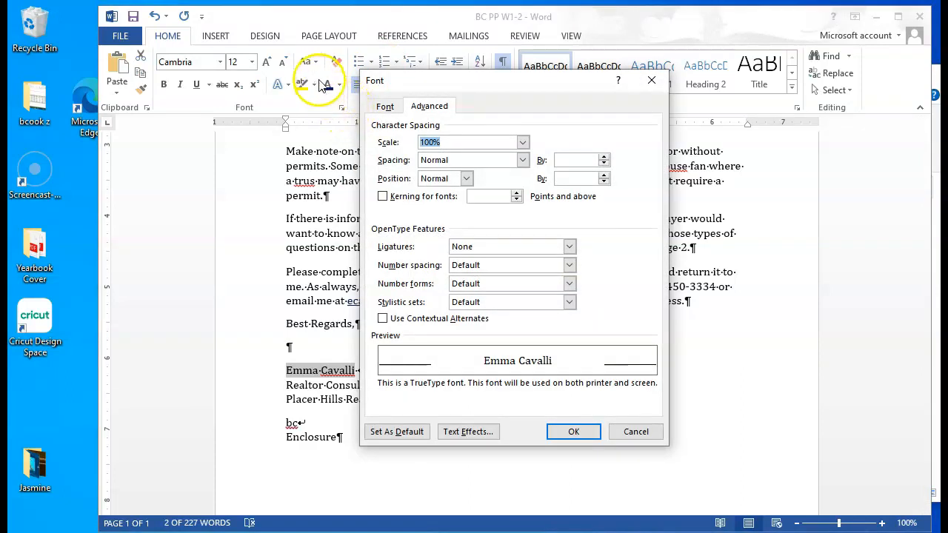
left_click(385, 107)
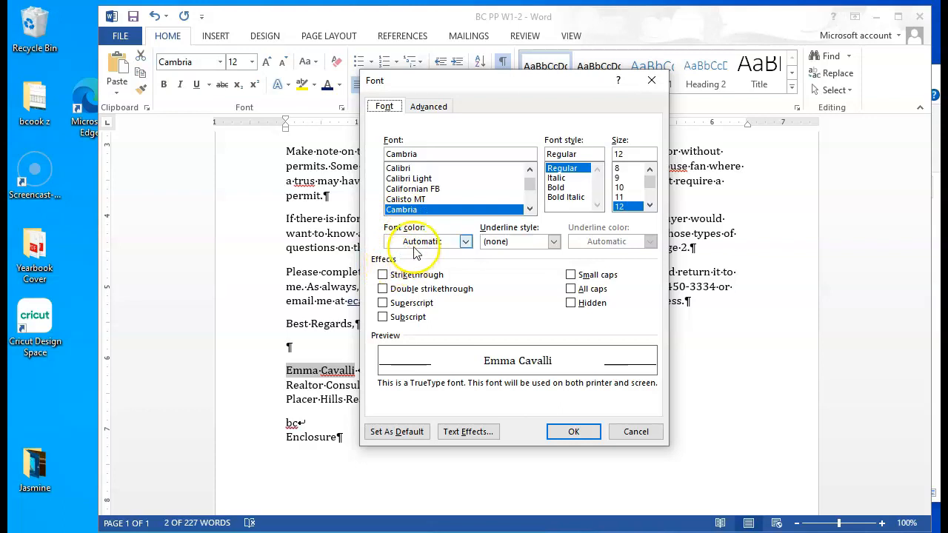
left_click(574, 278)
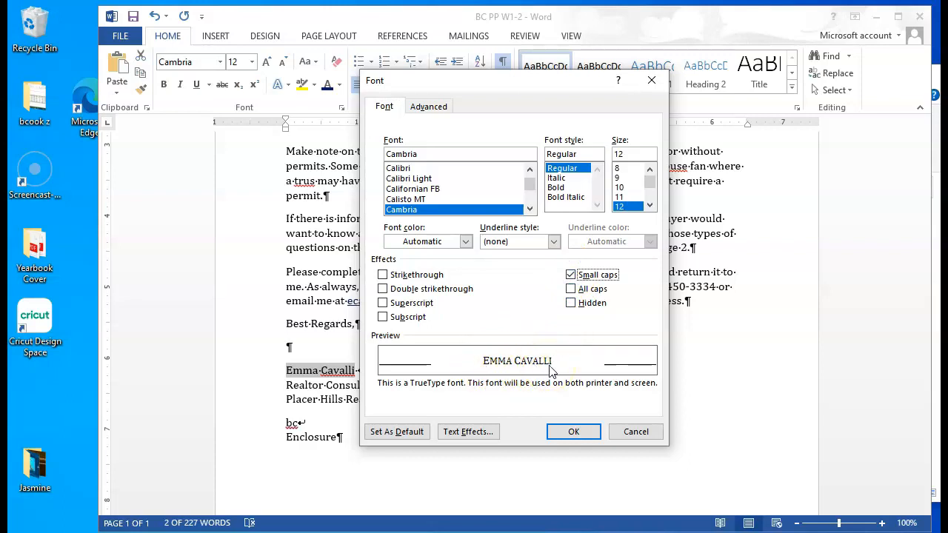
left_click(572, 432)
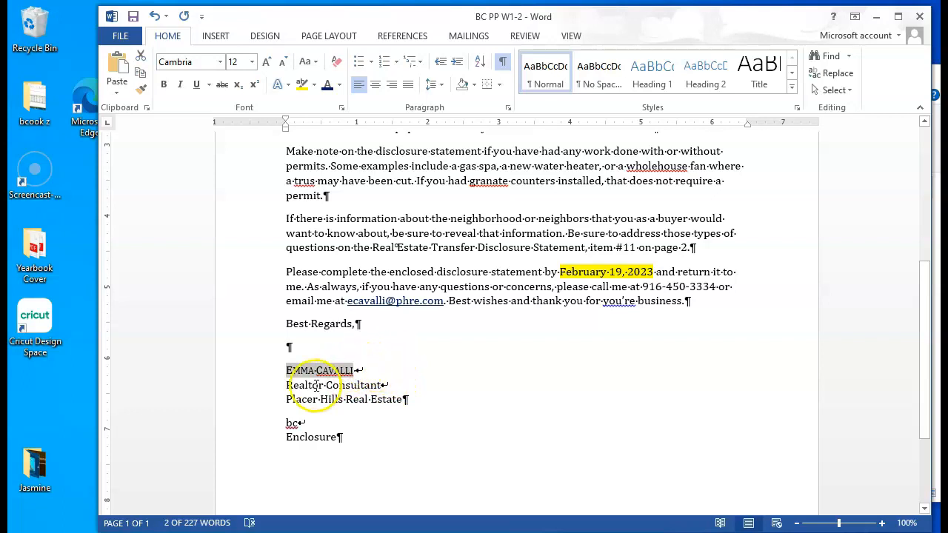
- Italicize the job title "Realtor Consultant" in the signature block
left_click_drag(286, 385, 311, 385)
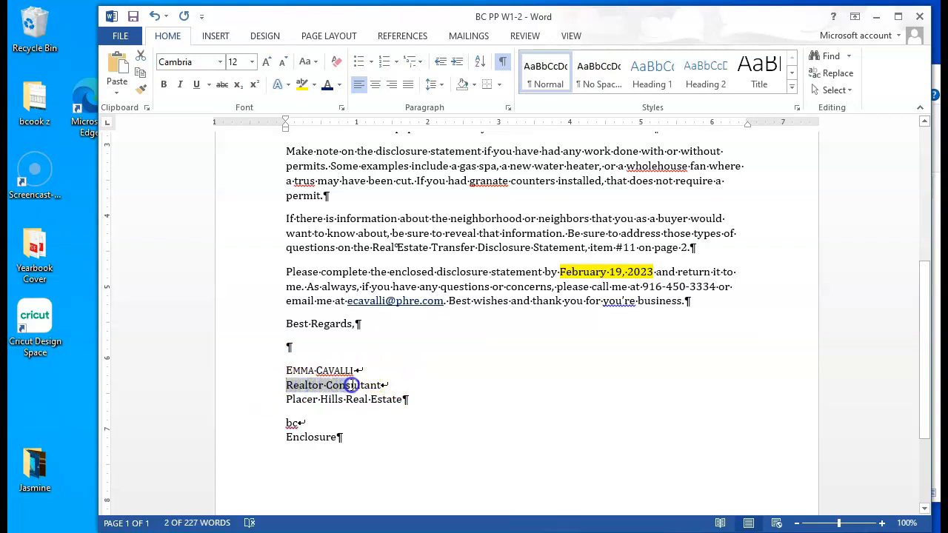
left_click_drag(381, 385, 380, 385)
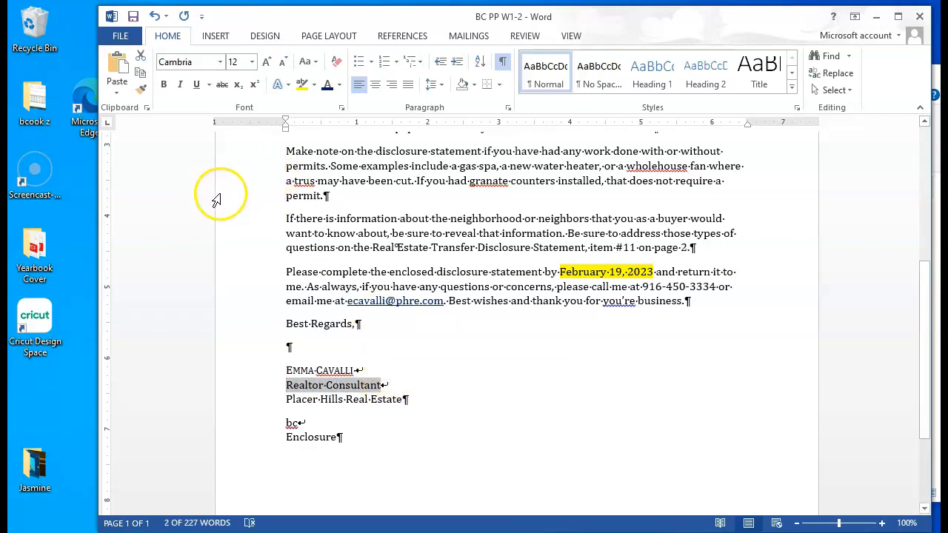
left_click(181, 85)
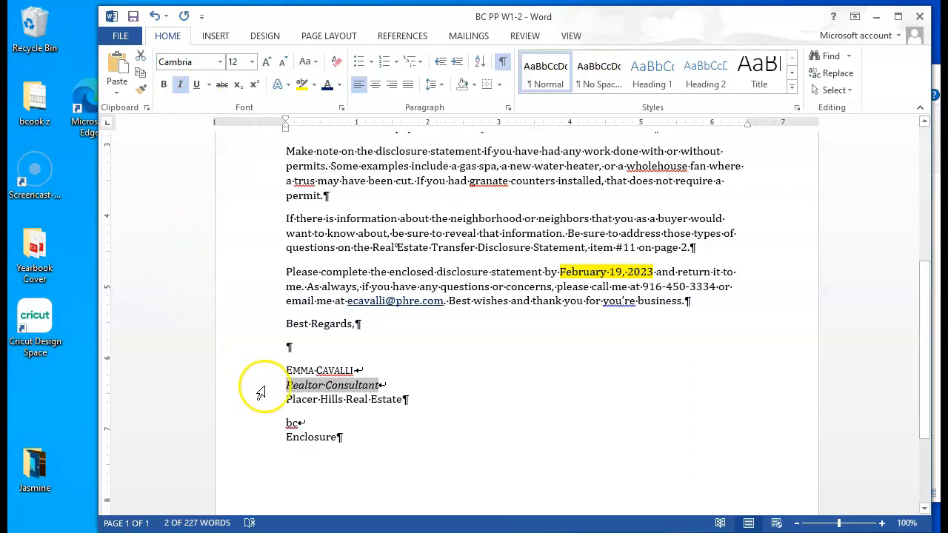
- Bold the company name "Placer Hills Real Estate" in the signature block and deselect it
left_click_drag(285, 404, 402, 407)
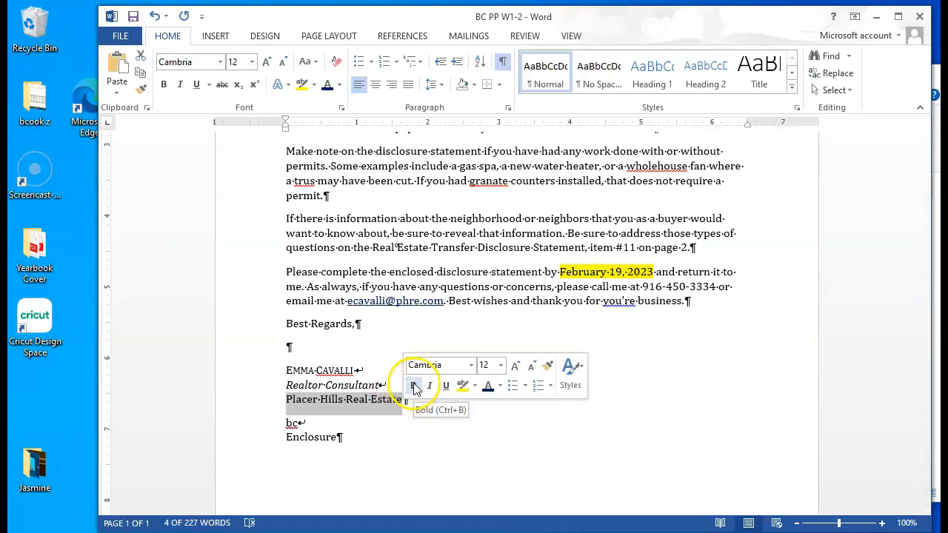
left_click(414, 386)
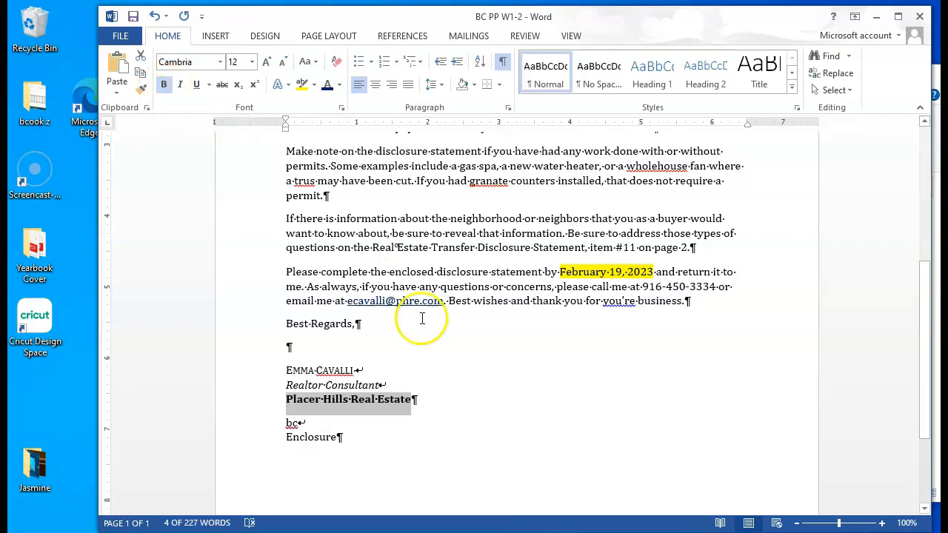
left_click(486, 376)
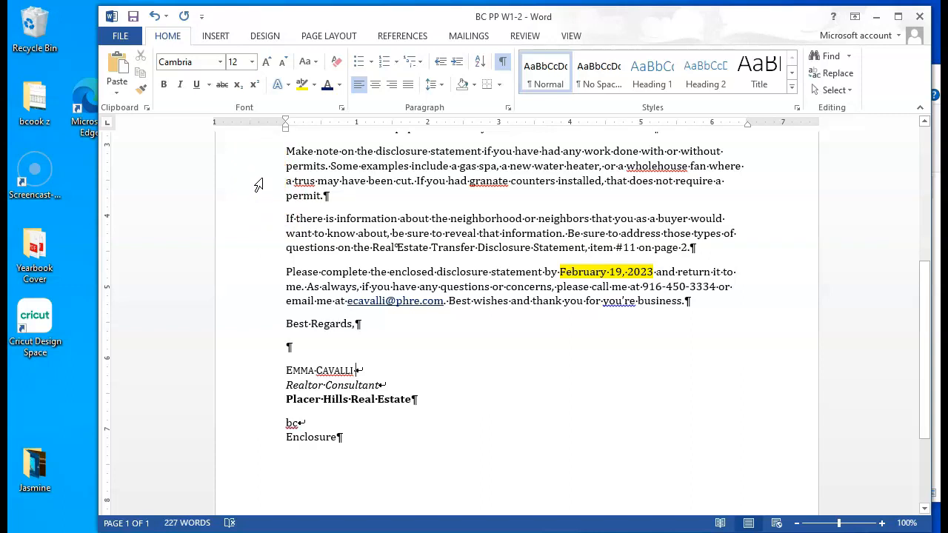
- Save the formatted letter under its existing file name, BC PP W1-2
left_click(136, 20)
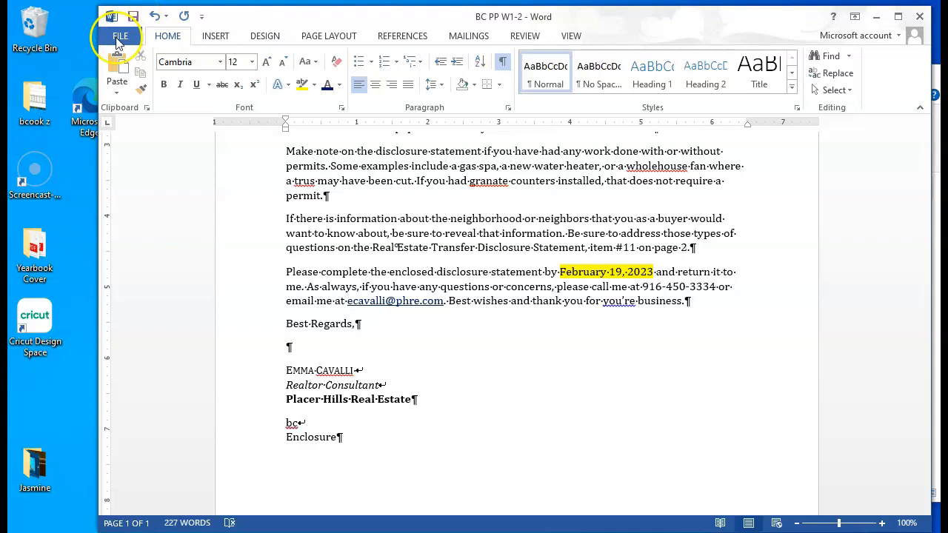
left_click(119, 37)
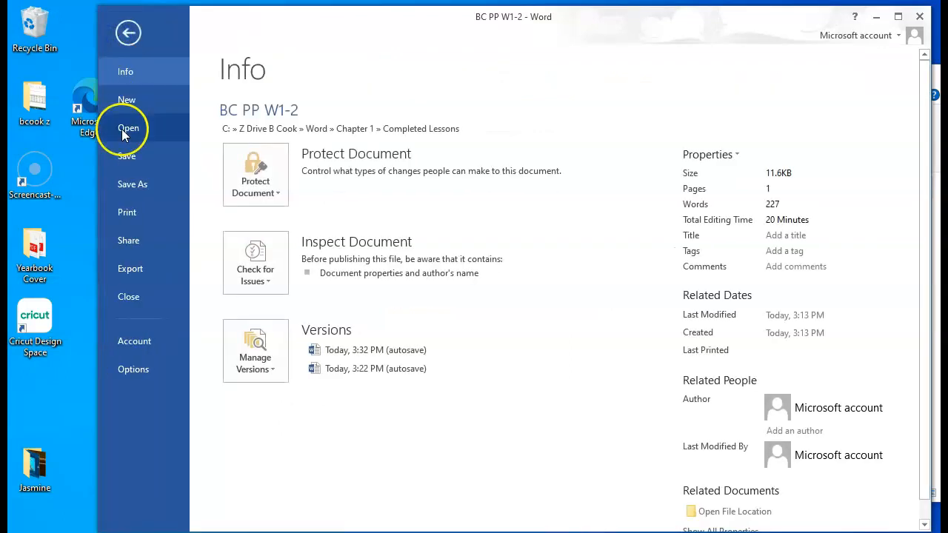
left_click(127, 155)
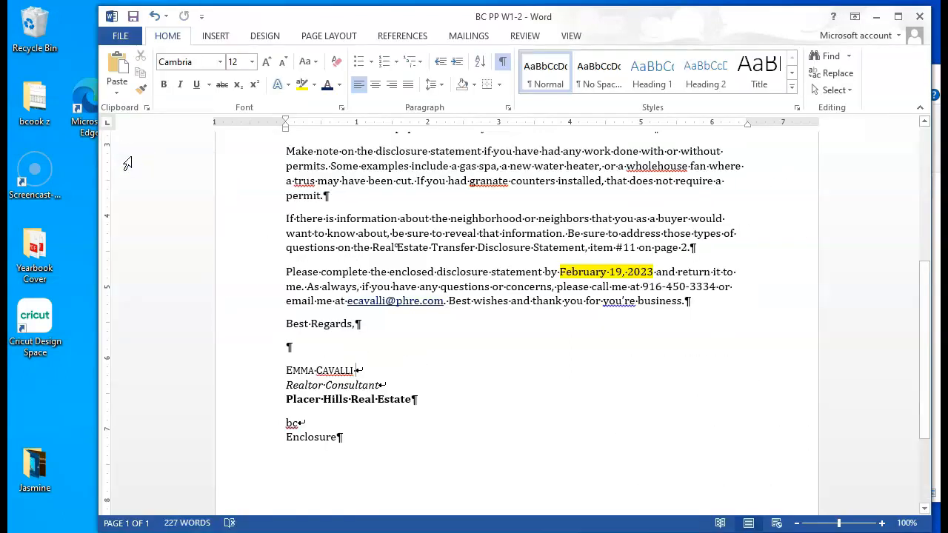